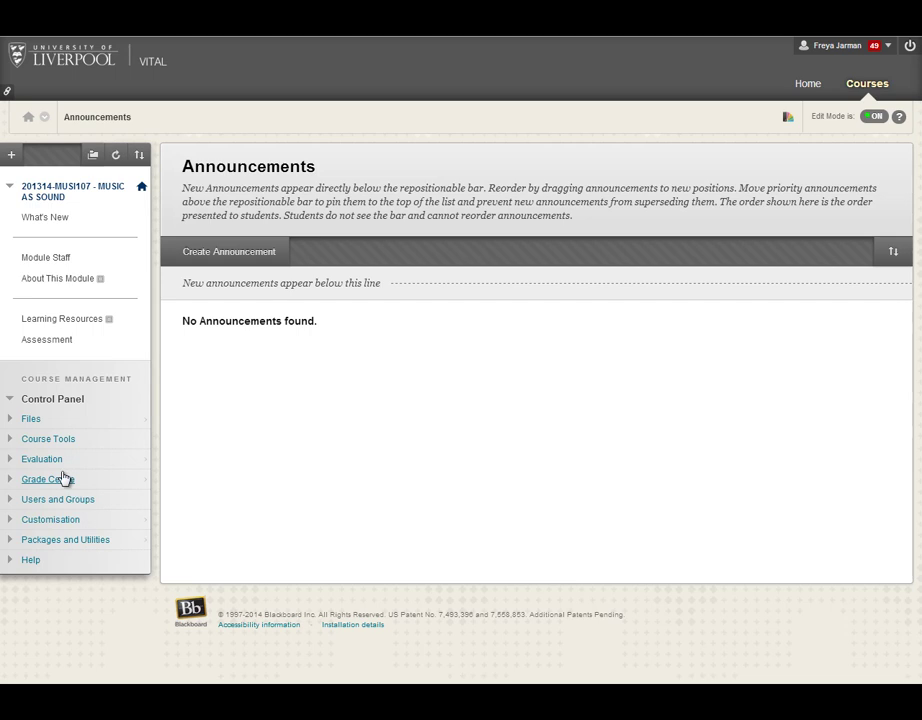
# Step: Expand Course Tools in the Control Panel and open the TurnitinUK Assignments list
pyautogui.click(42, 438)
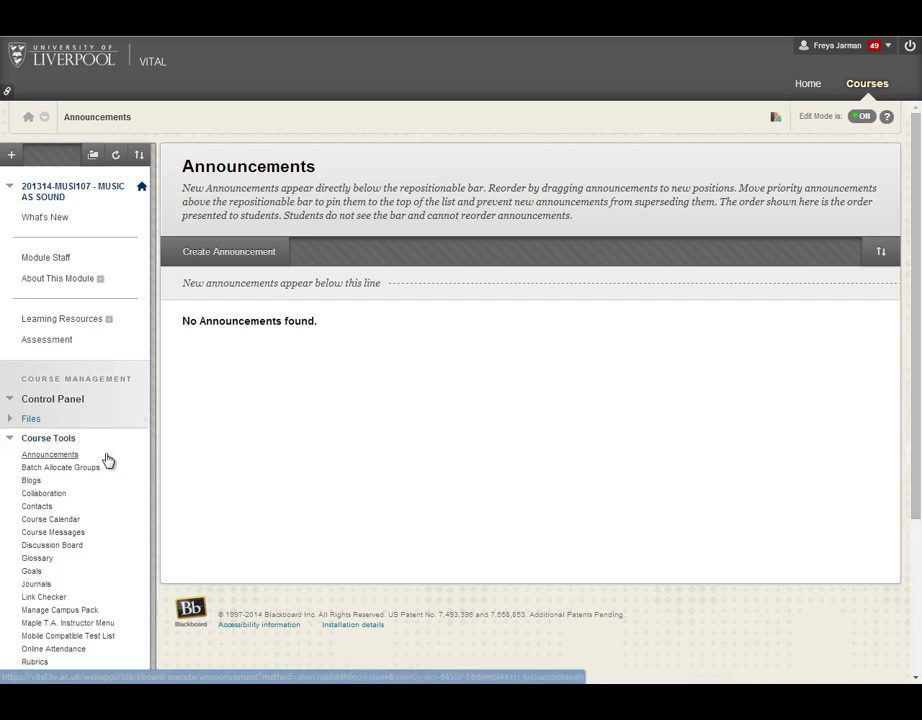
pyautogui.scroll(-5, 108, 449)
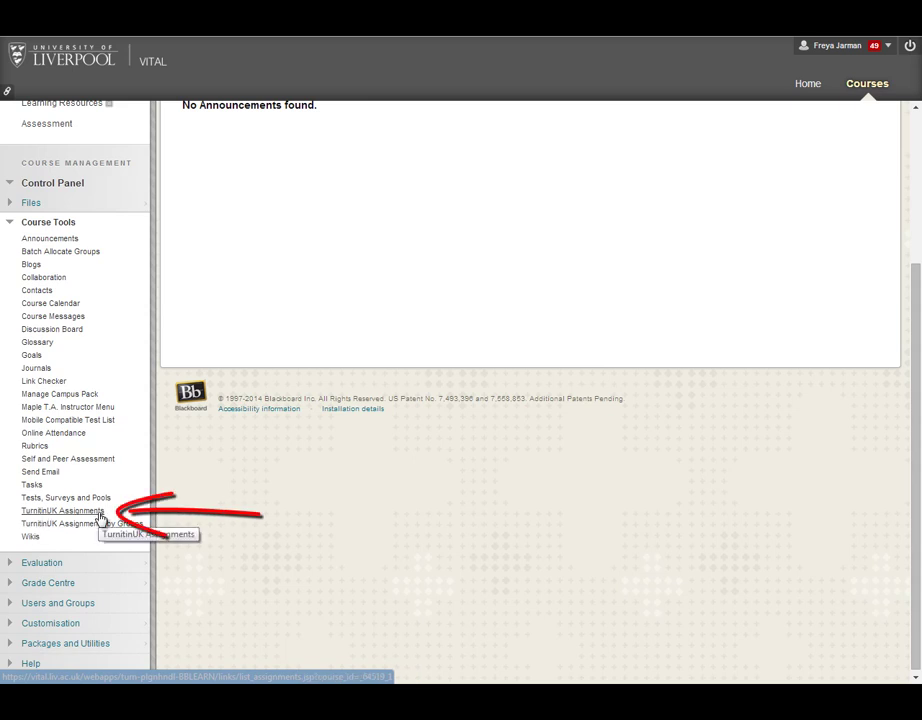
pyautogui.click(100, 517)
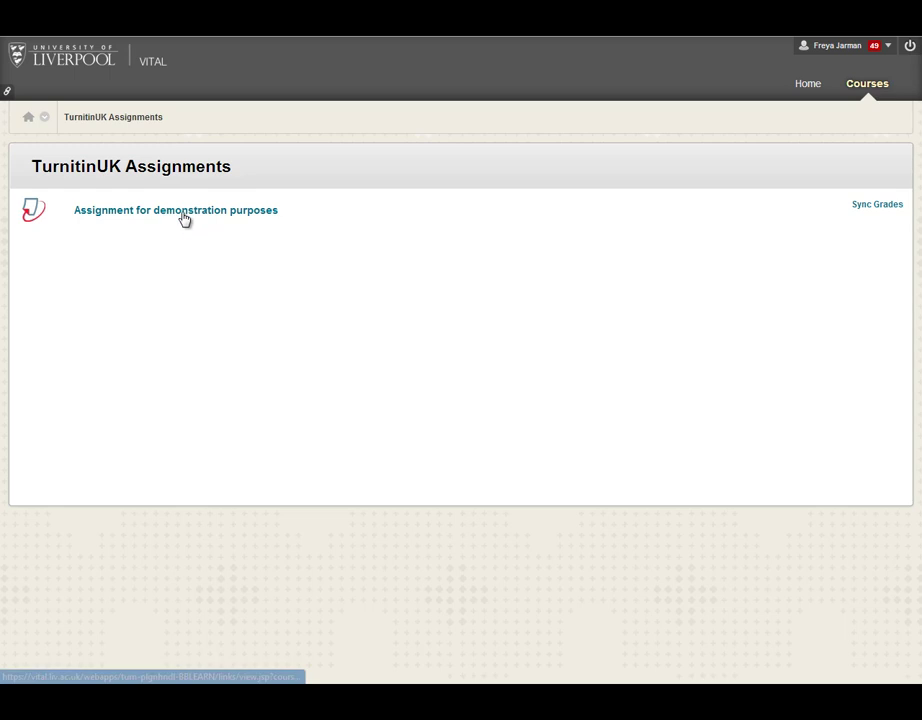
# Step: Open the 'Assignment for demonstration purposes' inbox, showing the submission with 4% similarity
pyautogui.click(182, 218)
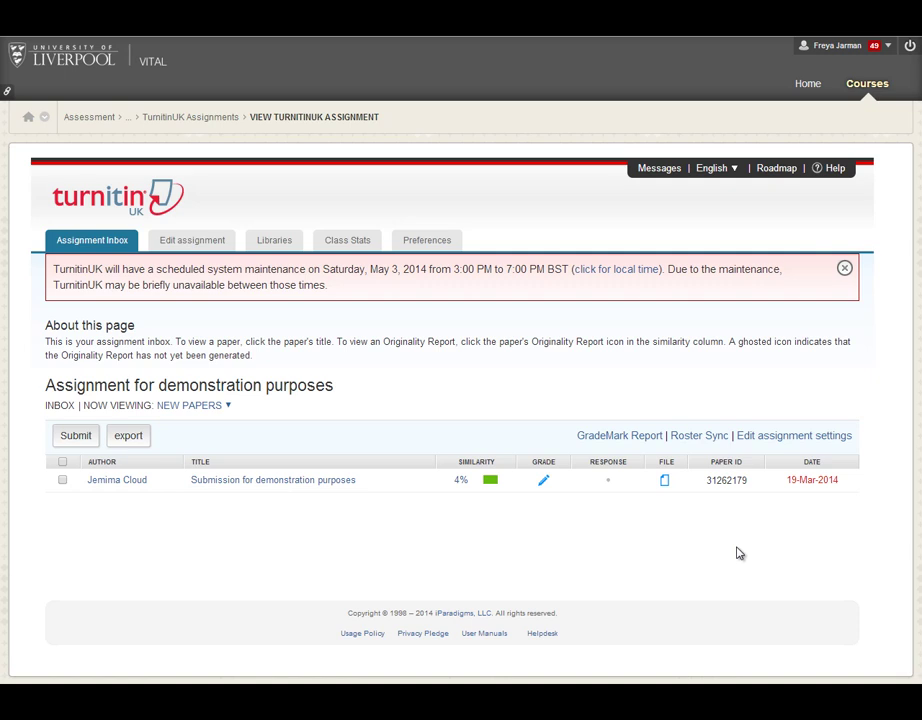
# Step: Open the 'Submission for demonstration purposes' paper, maximize the Document Viewer and zoom in on the page
pyautogui.click(247, 484)
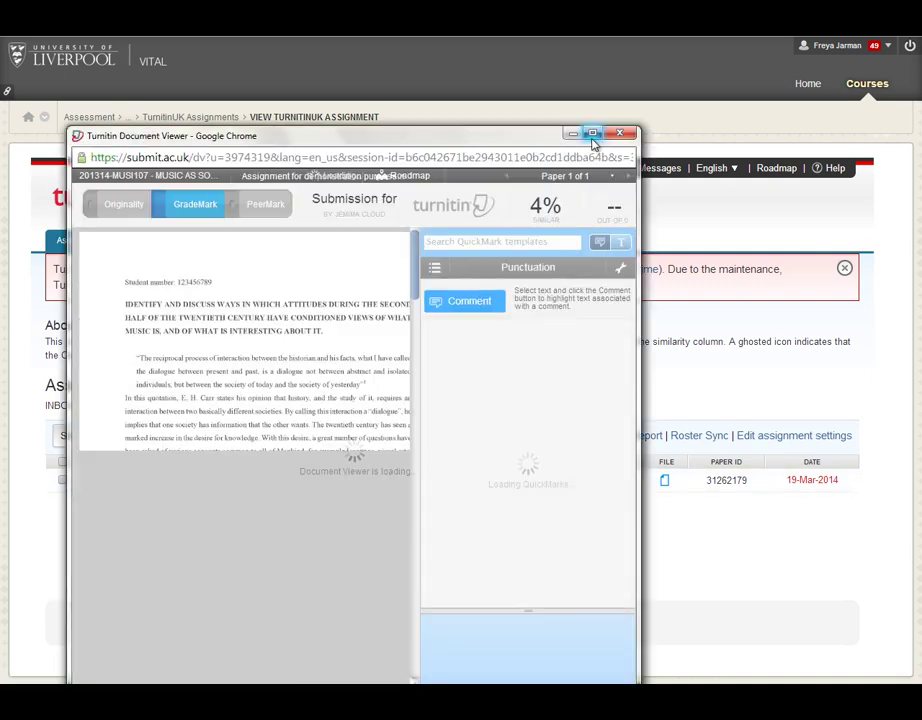
pyautogui.click(595, 136)
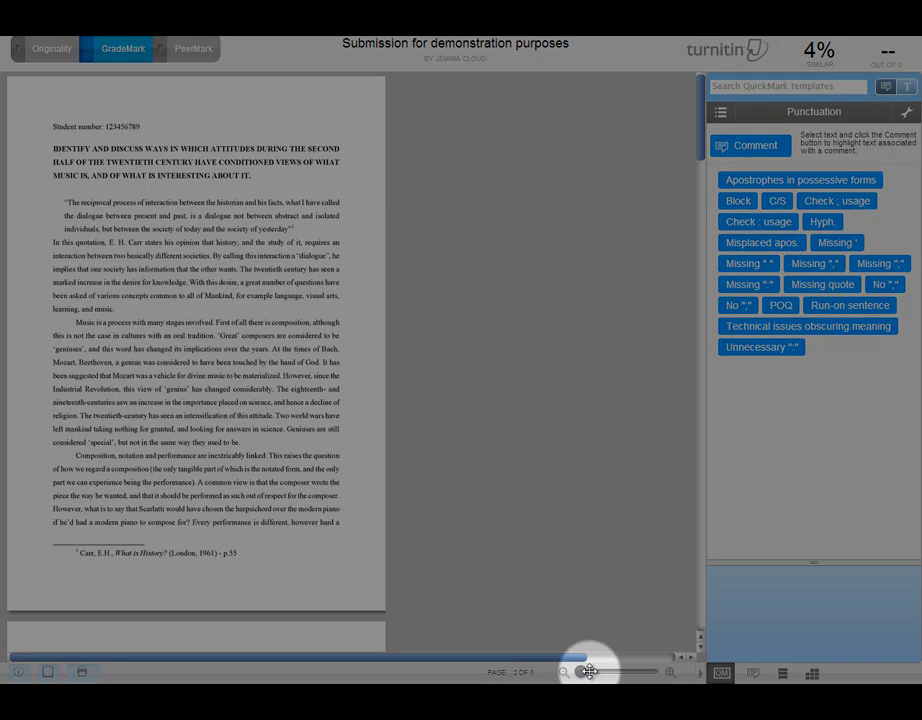
pyautogui.moveTo(581, 671); pyautogui.dragTo(618, 671)
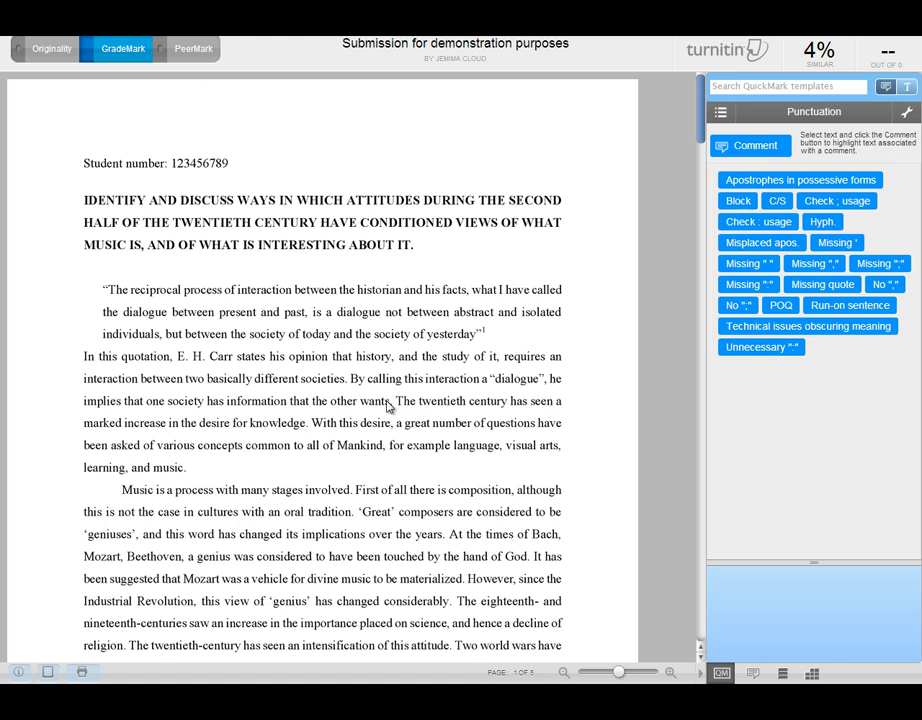
pyautogui.moveTo(701, 110)
pyautogui.mouseDown()
pyautogui.moveTo(704, 143)
pyautogui.moveTo(687, 99)
pyautogui.mouseUp()
pyautogui.click(478, 310)
pyautogui.write('Insert')
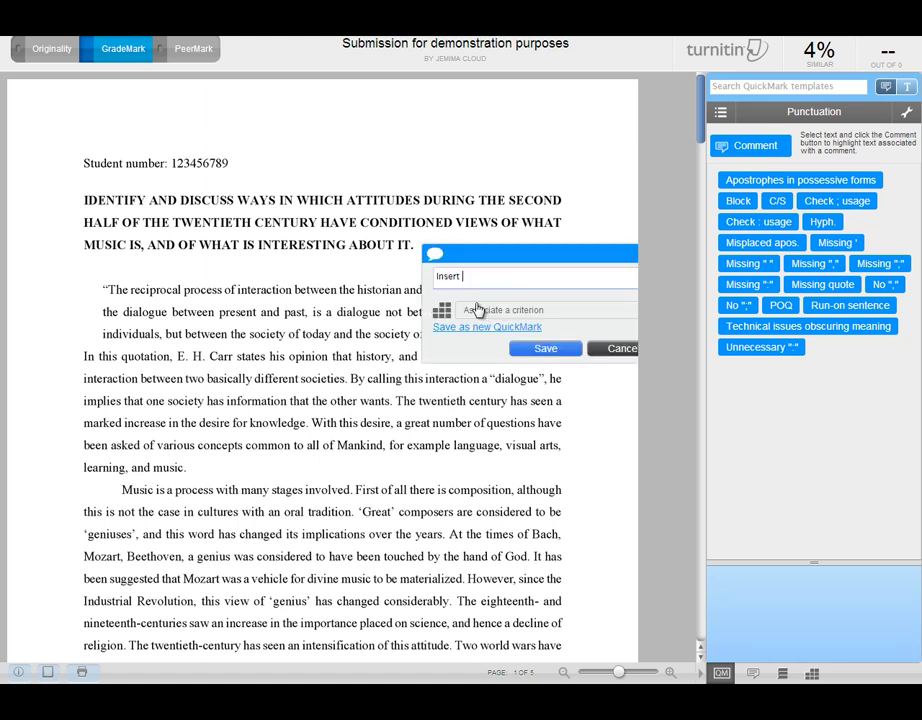
pyautogui.write(' a comment here.')
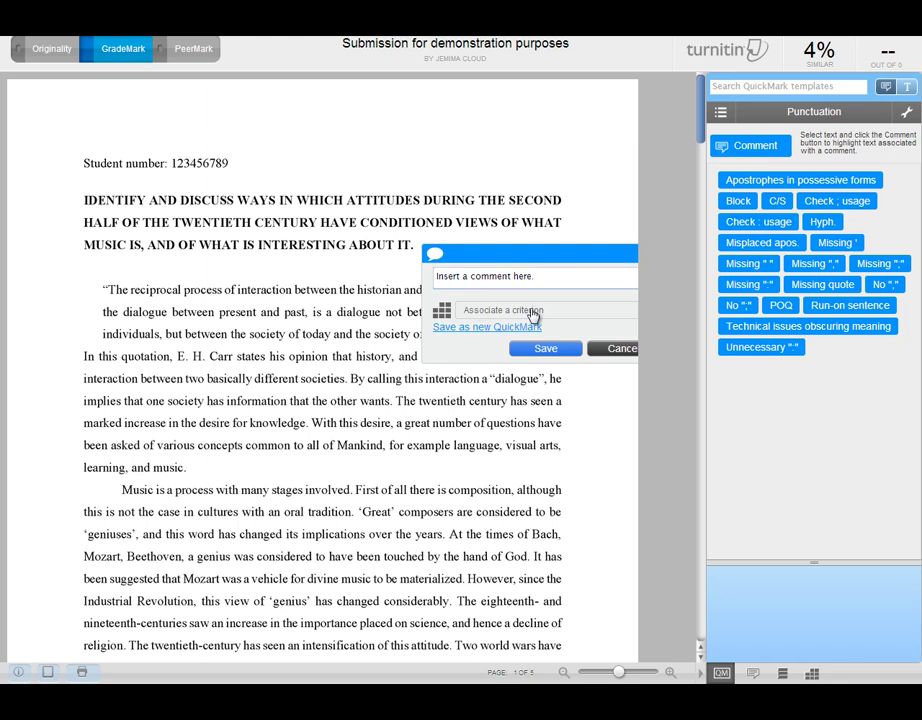
pyautogui.click(537, 349)
pyautogui.click(435, 253)
pyautogui.moveTo(437, 251); pyautogui.dragTo(242, 188)
pyautogui.click(242, 188)
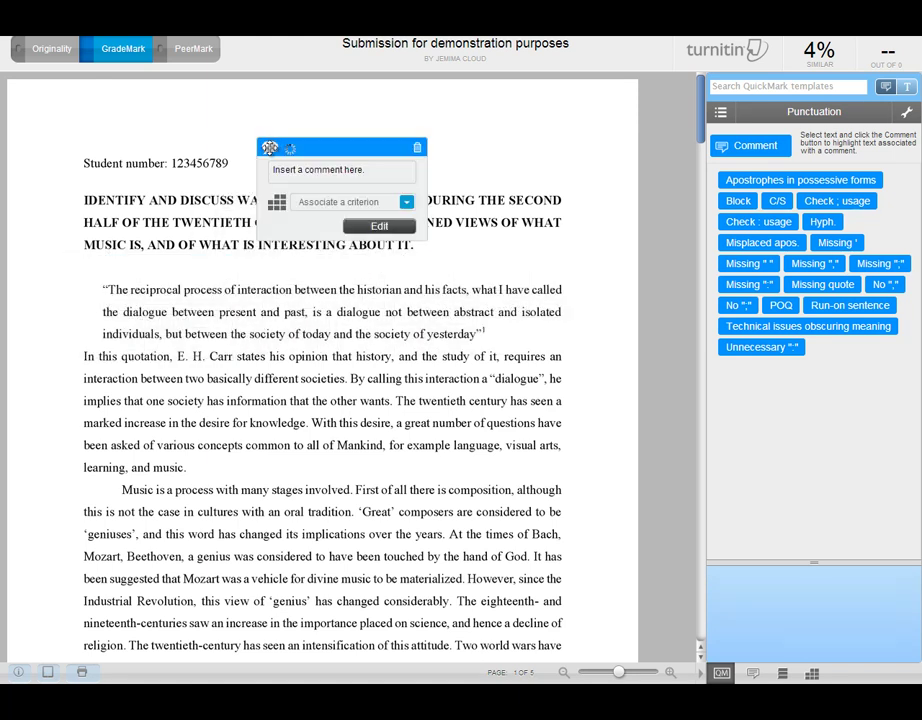
pyautogui.click(418, 151)
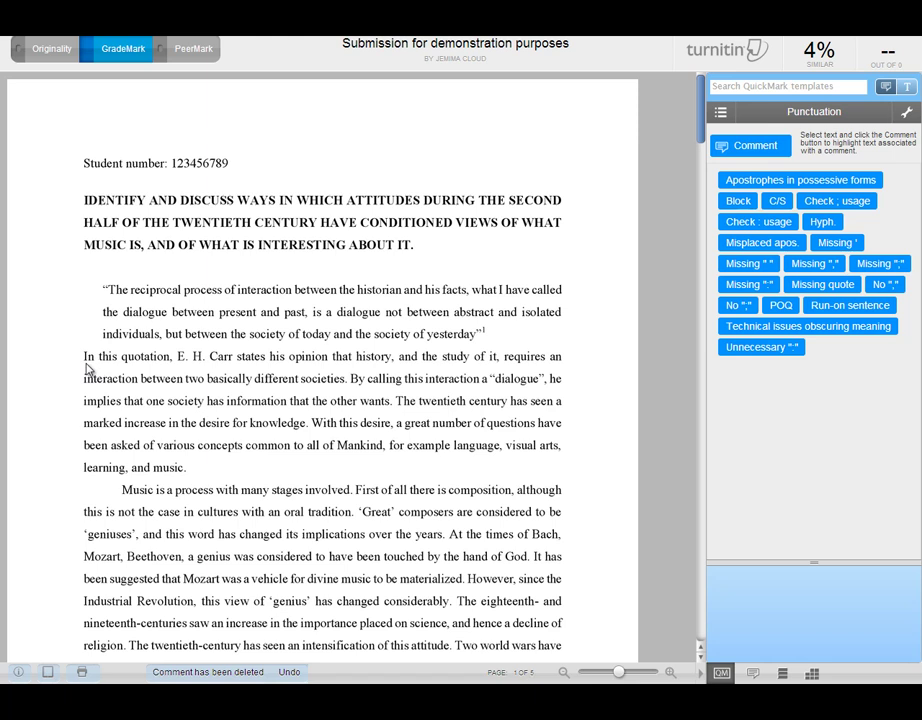
pyautogui.moveTo(85, 363); pyautogui.dragTo(171, 362)
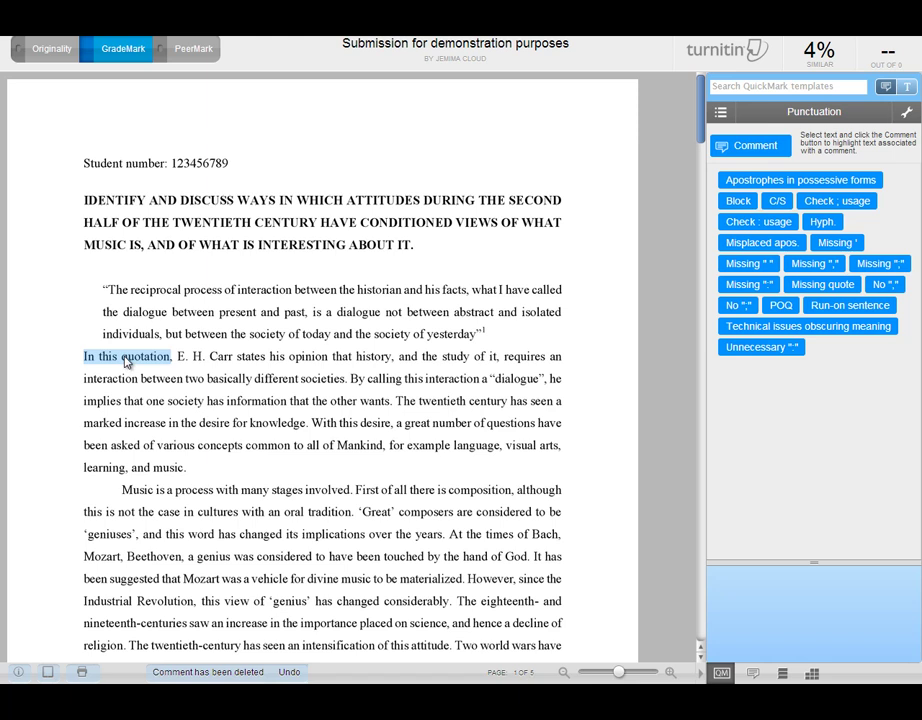
pyautogui.click(127, 362)
pyautogui.write('Add a comment')
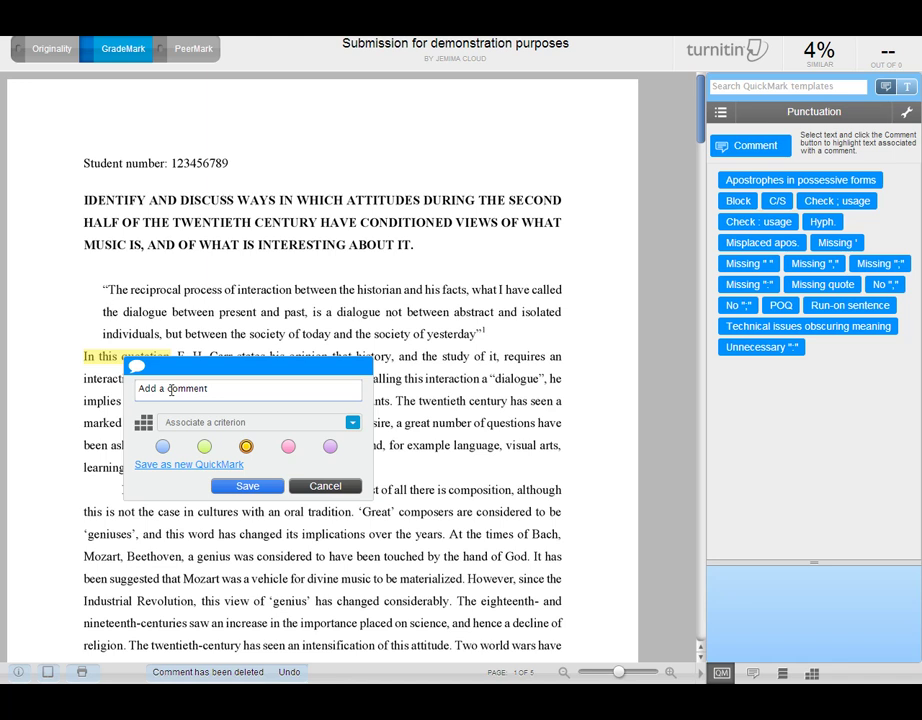
pyautogui.write(' attached to a highlighted passage.')
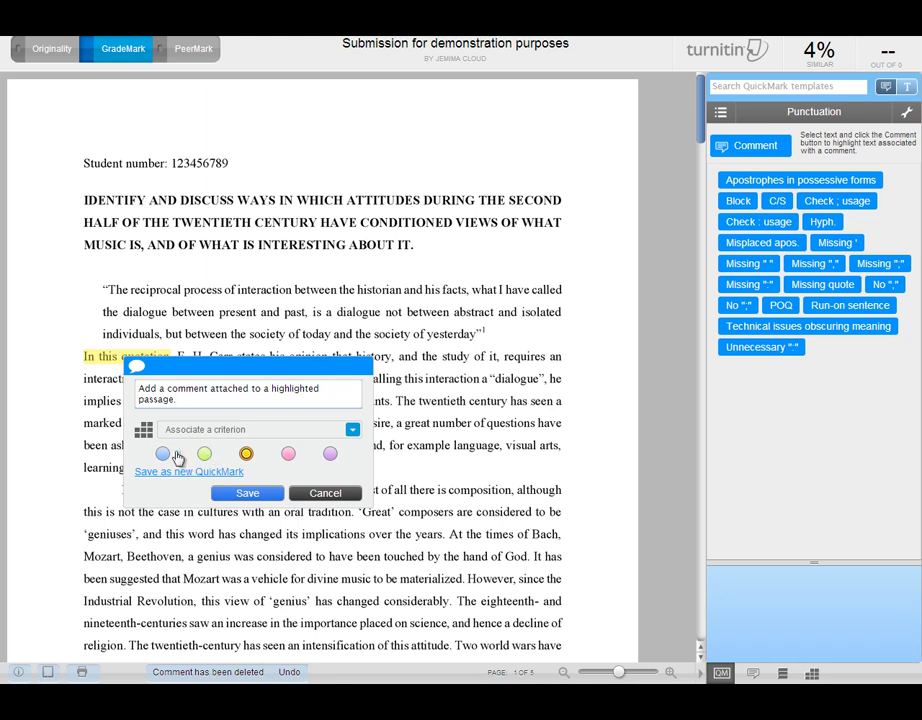
pyautogui.click(203, 456)
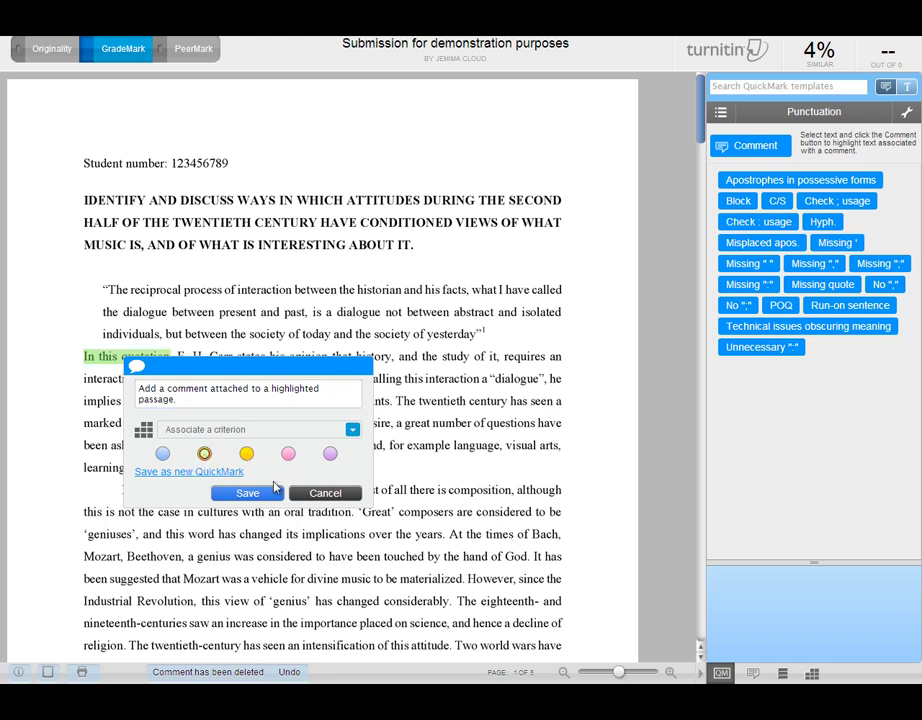
pyautogui.click(267, 495)
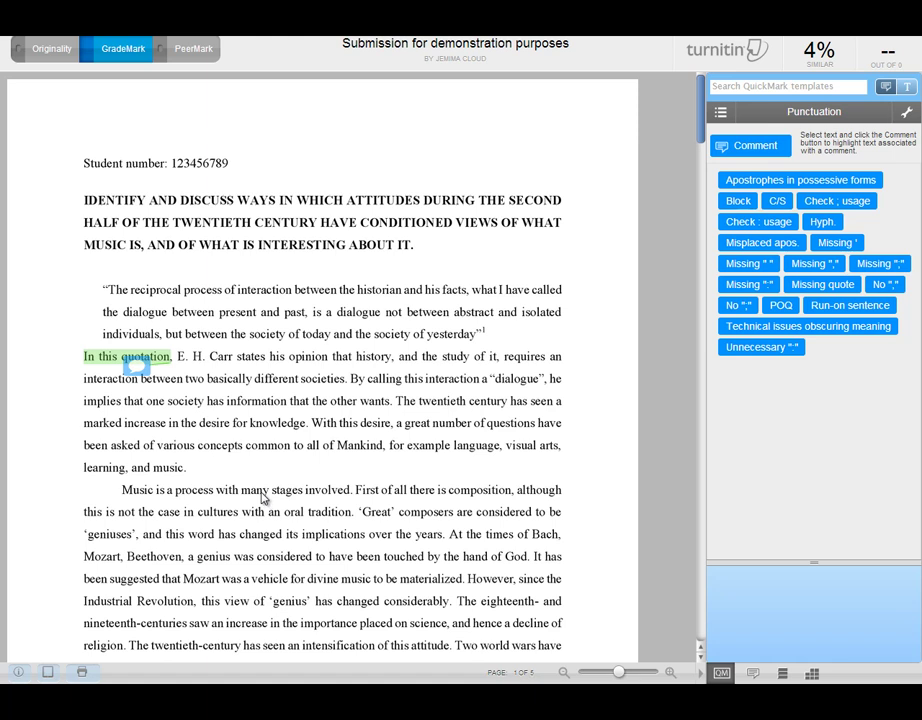
pyautogui.click(136, 366)
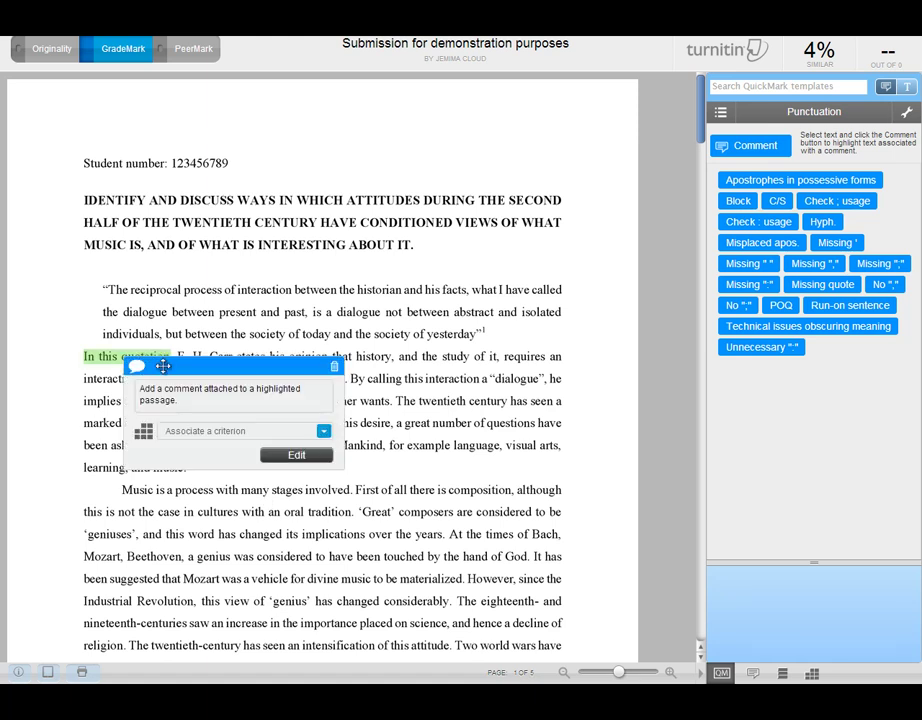
pyautogui.click(335, 370)
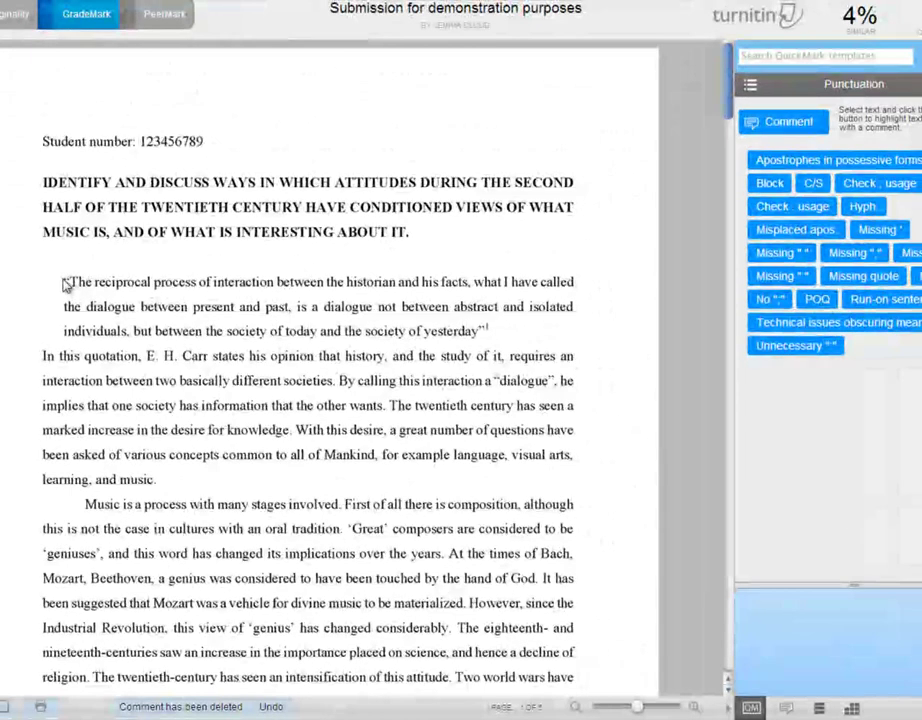
# Step: Add the comment 'No quotation marks needed for block quotes.' to the opening block quote, linked to Presentation
pyautogui.moveTo(66, 284); pyautogui.dragTo(484, 344)
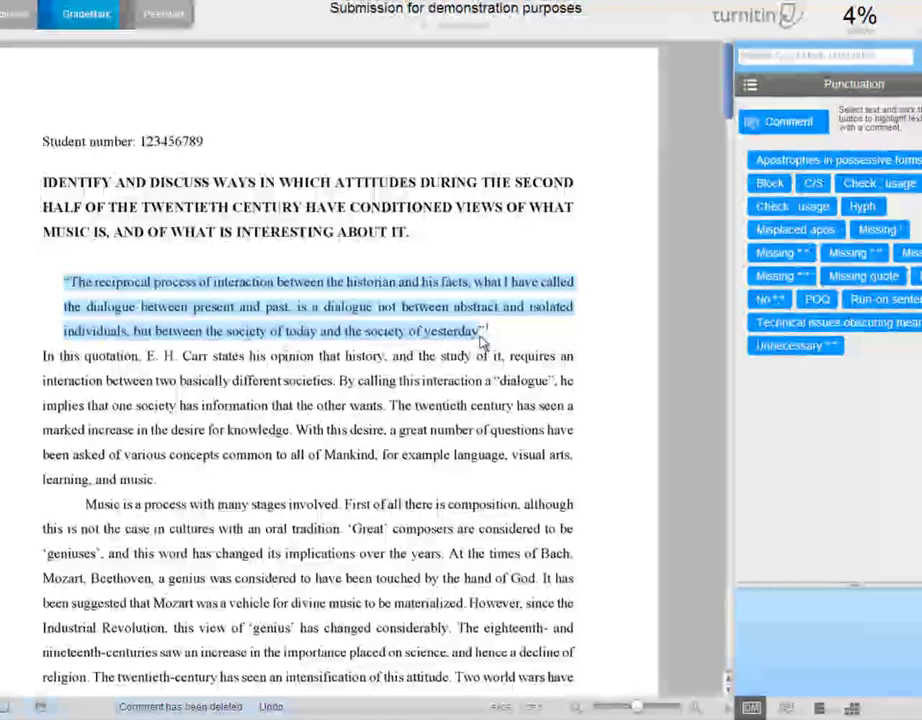
pyautogui.click(352, 338)
pyautogui.write('No quotation marks needed for block quotes.')
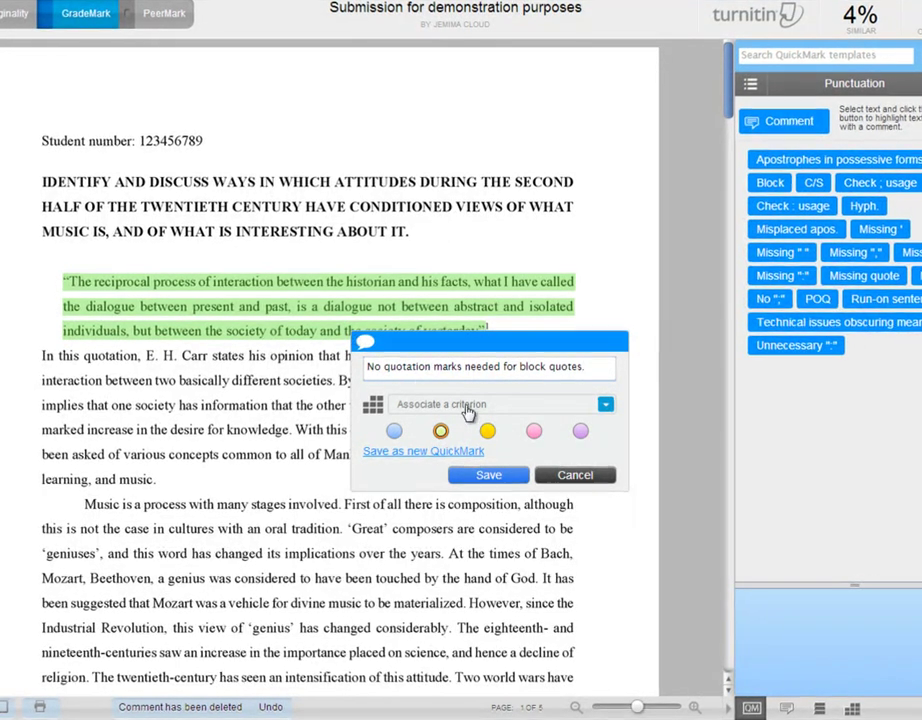
pyautogui.click(468, 404)
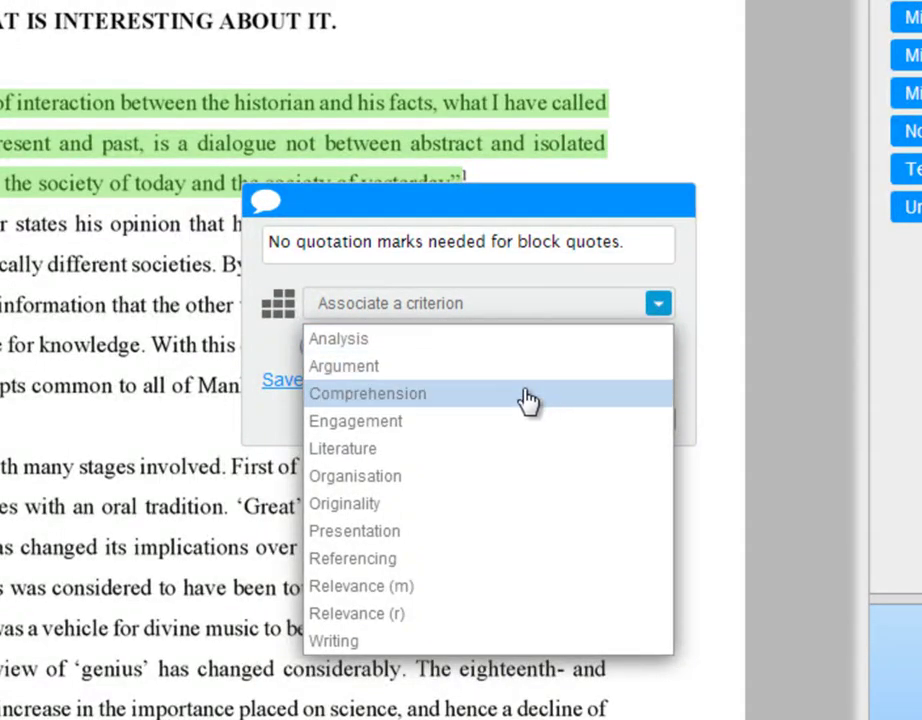
pyautogui.click(505, 541)
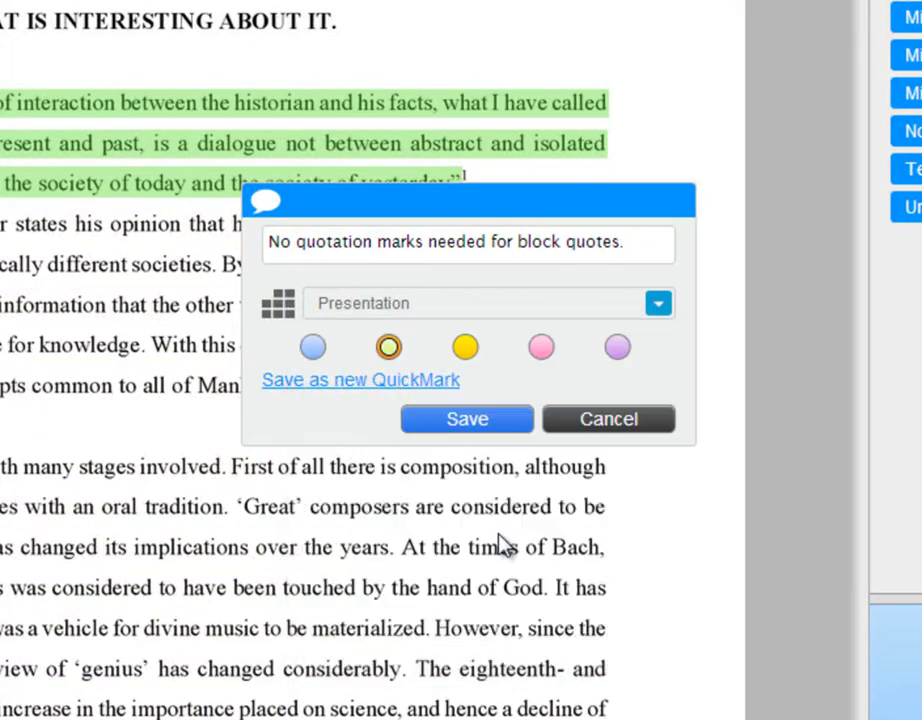
pyautogui.click(494, 420)
pyautogui.click(264, 202)
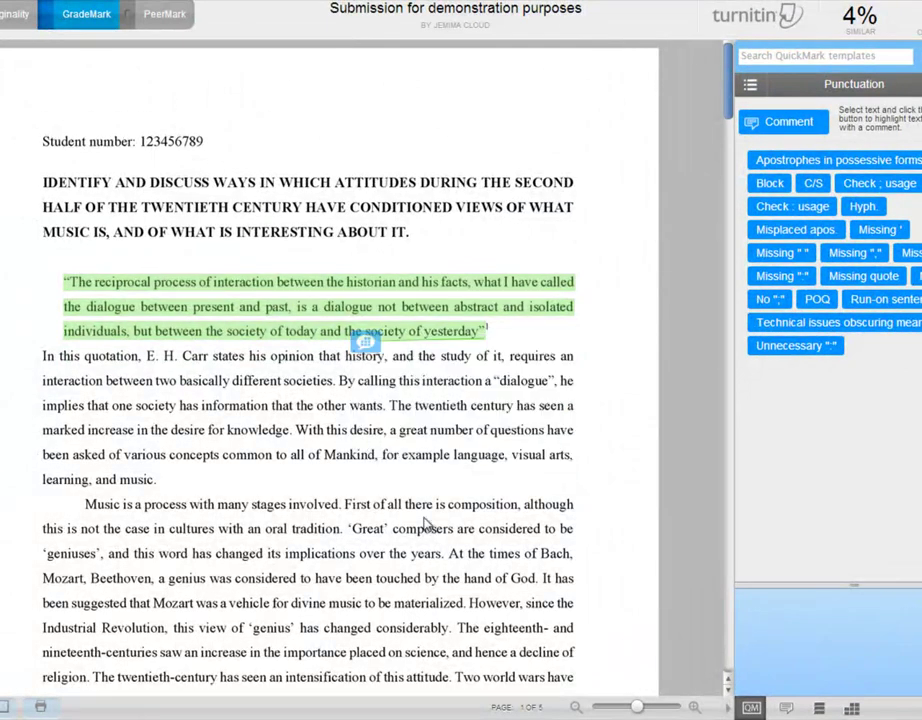
# Step: Switch the QuickMark panel to the Usage set, with marks like 2xN, Repetitive and There/Their/They're
pyautogui.scroll(-2, 452, 495)
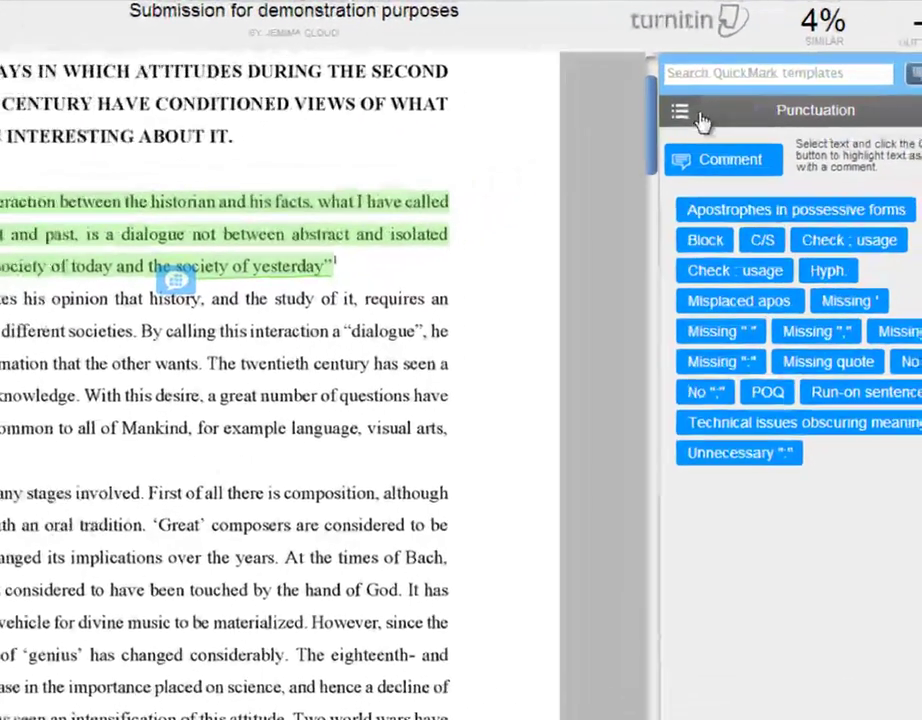
pyautogui.click(750, 84)
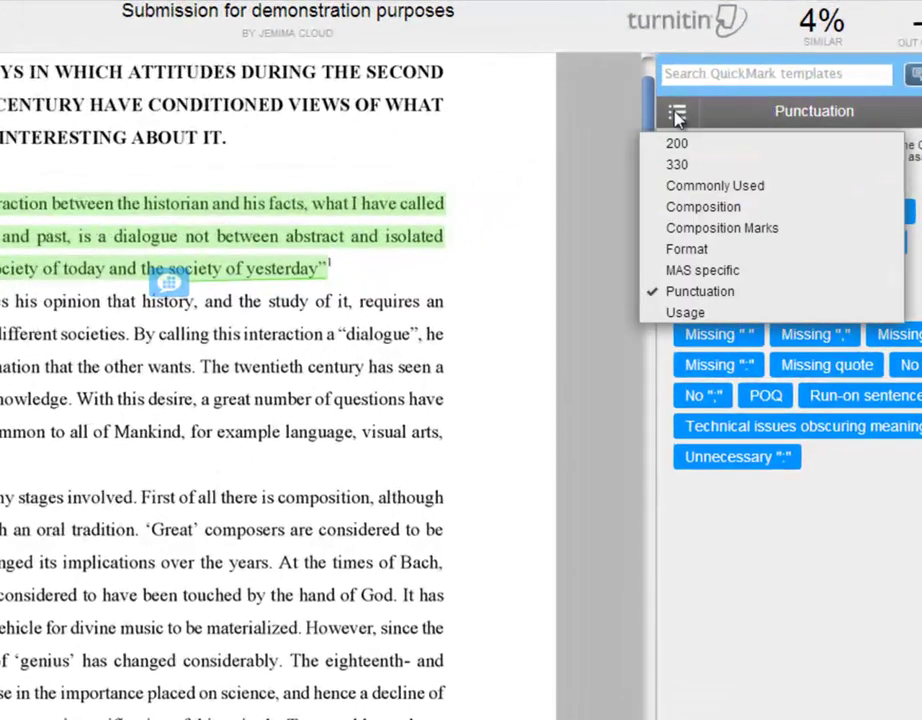
pyautogui.click(749, 190)
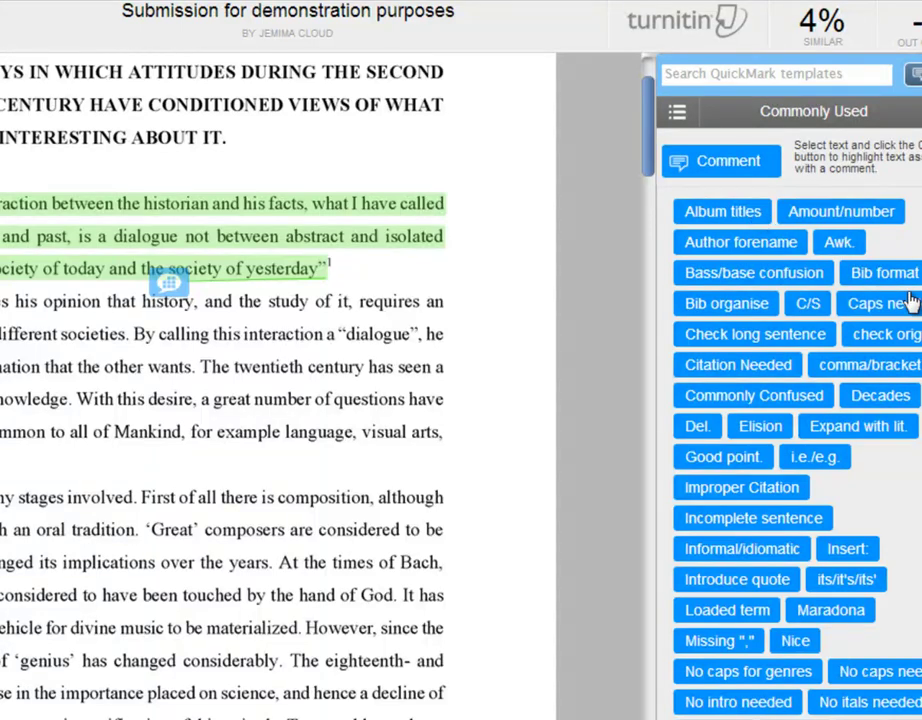
pyautogui.scroll(-3, 790, 450)
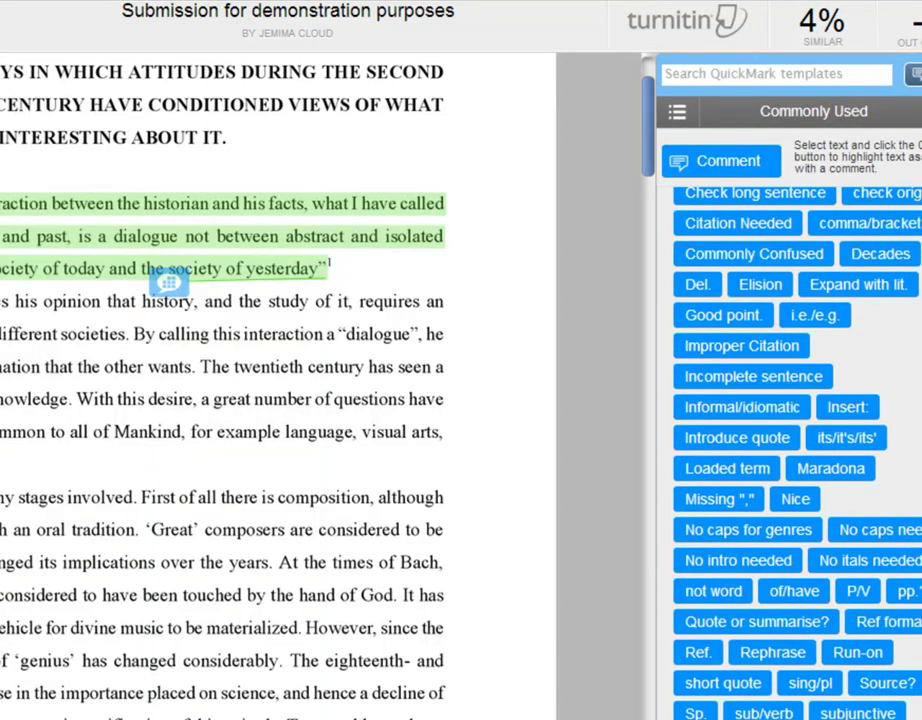
pyautogui.click(677, 111)
pyautogui.click(695, 316)
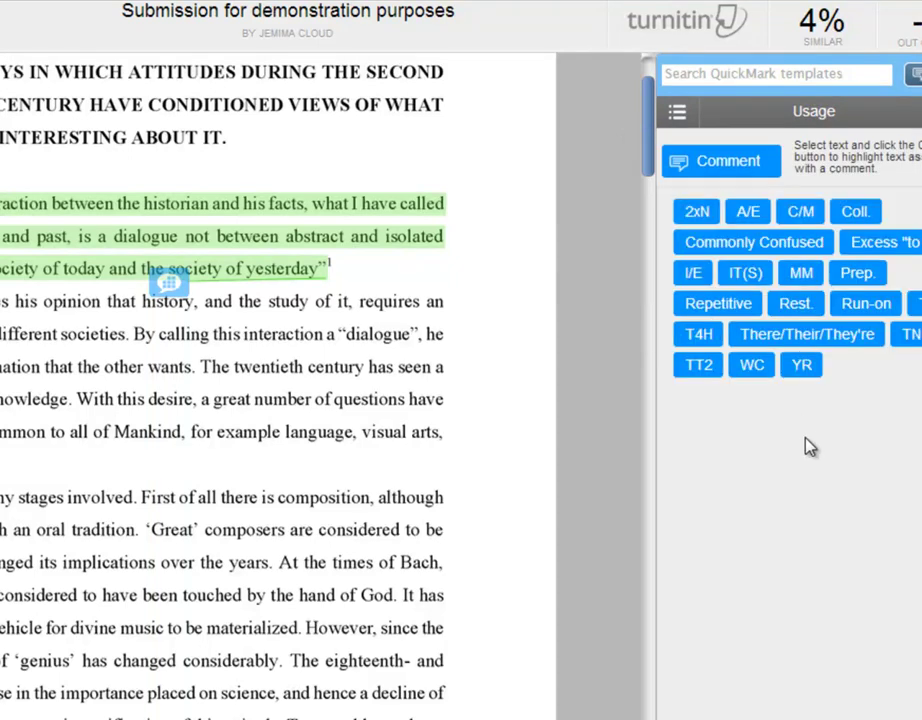
# Step: Place a There/Their/They're QuickMark after 'learning, and music.' and link it to the Writing criterion
pyautogui.moveTo(766, 337); pyautogui.dragTo(557, 387)
pyautogui.moveTo(624, 322); pyautogui.dragTo(182, 358)
pyautogui.click(648, 370)
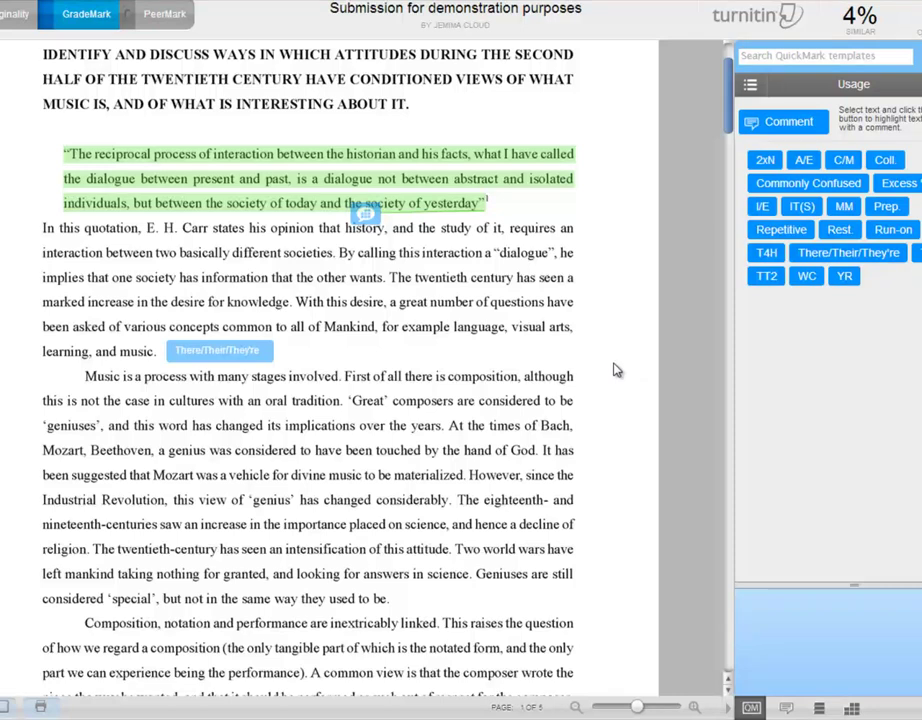
pyautogui.click(249, 352)
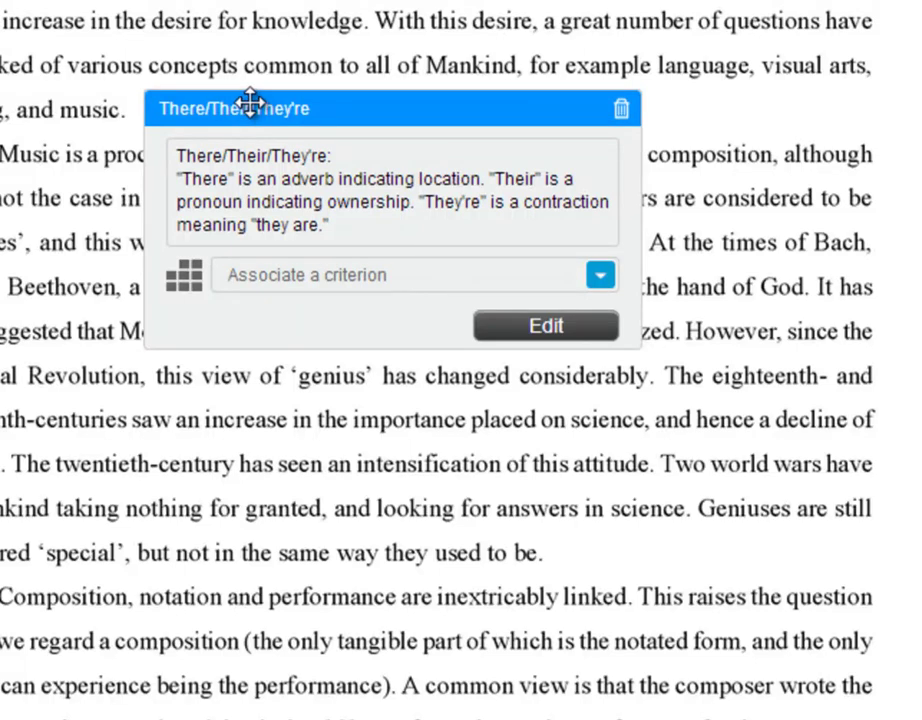
pyautogui.click(362, 280)
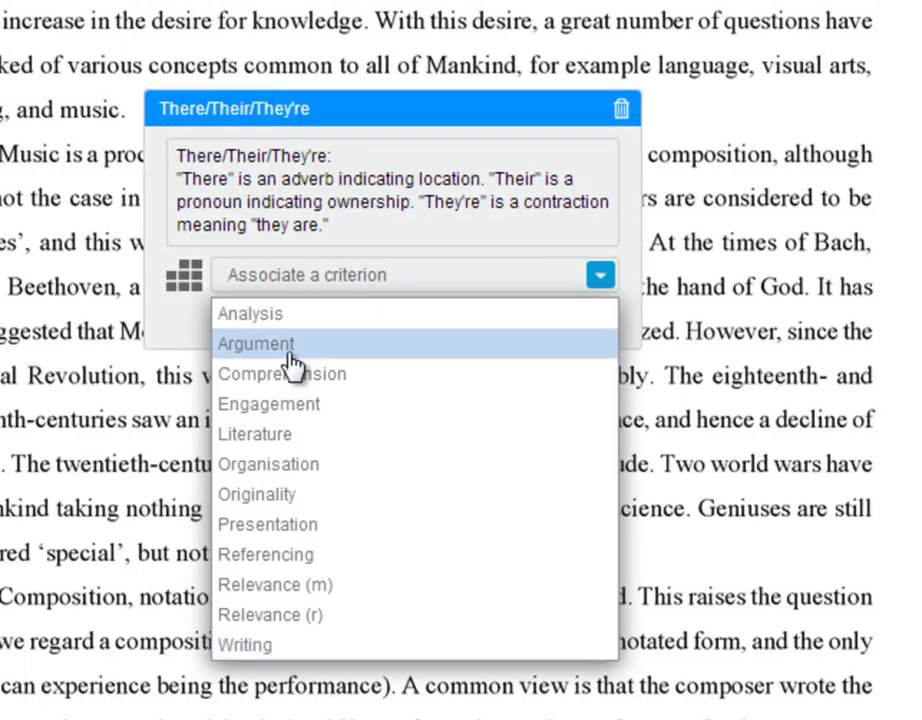
pyautogui.click(222, 650)
pyautogui.click(694, 213)
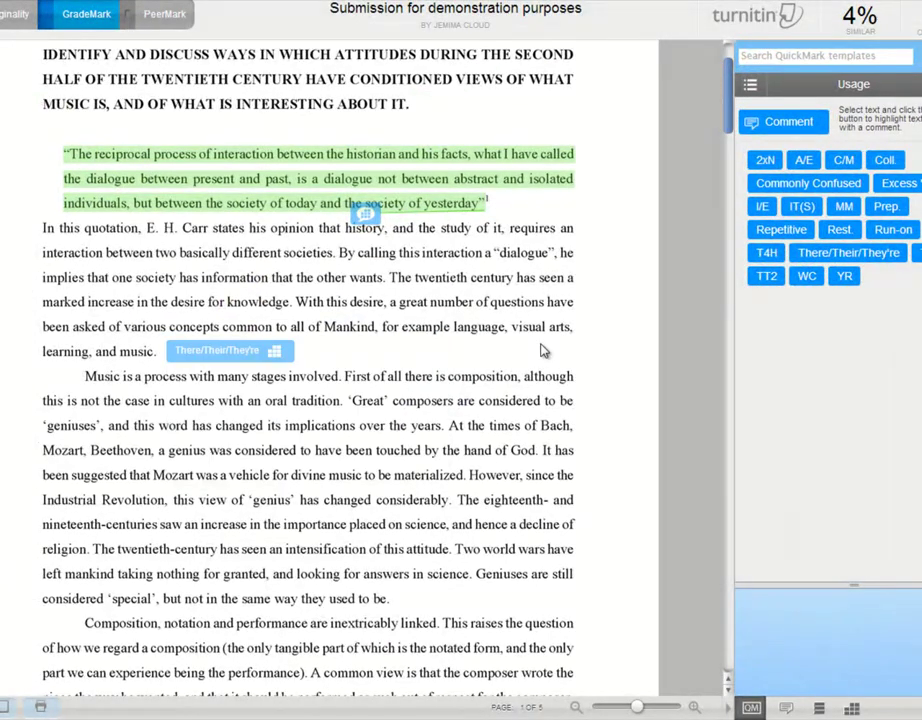
pyautogui.scroll(-1, 663, 313)
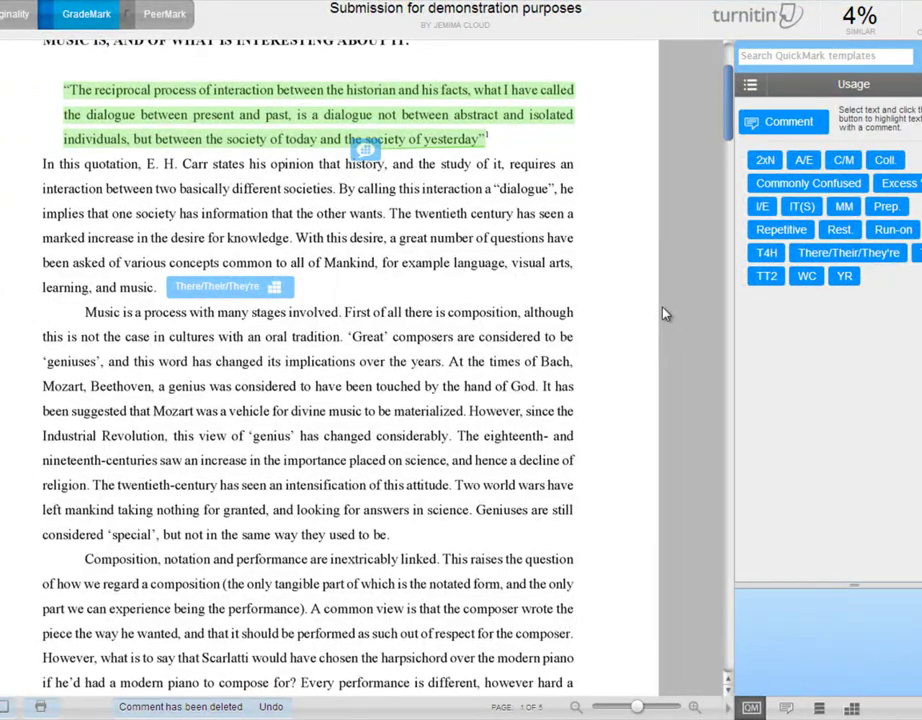
# Step: Comment 'Avoid elisions--write out the two words.' on the word he'd
pyautogui.scroll(-1, 663, 313)
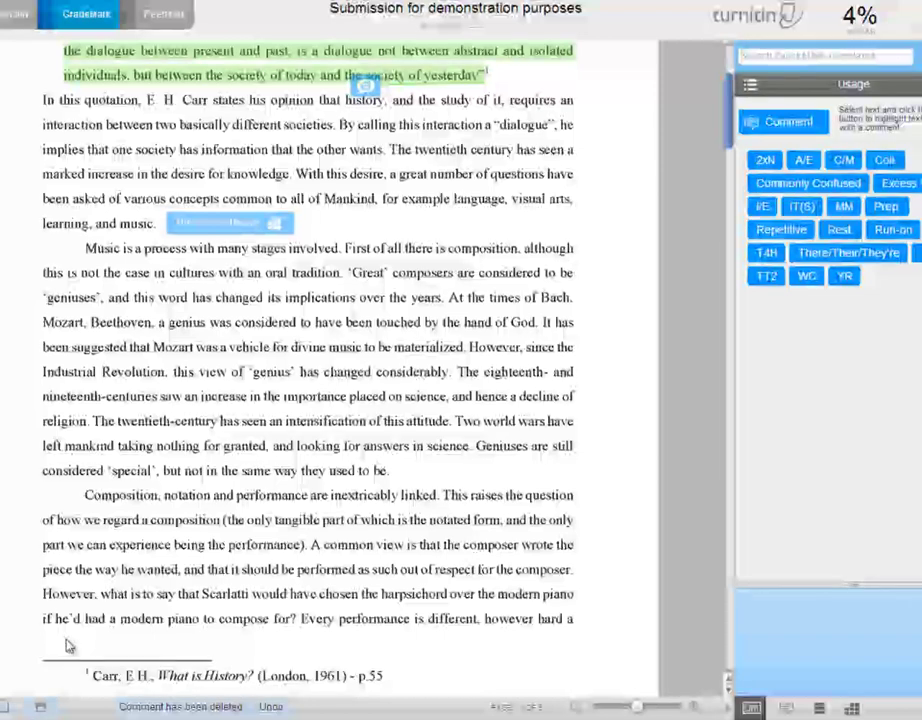
pyautogui.moveTo(55, 620); pyautogui.dragTo(84, 620)
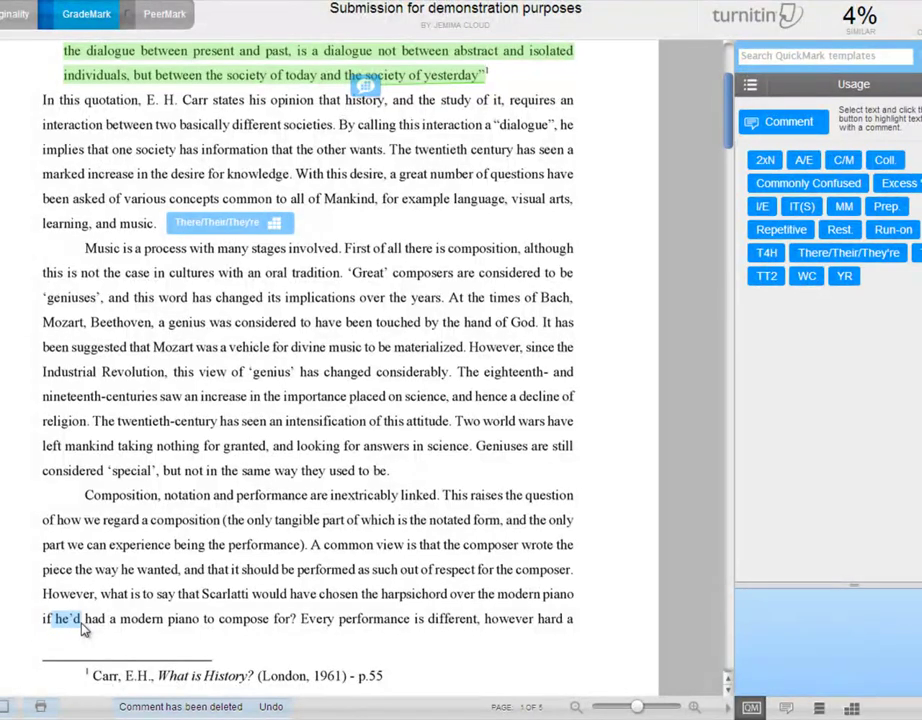
pyautogui.click(85, 627)
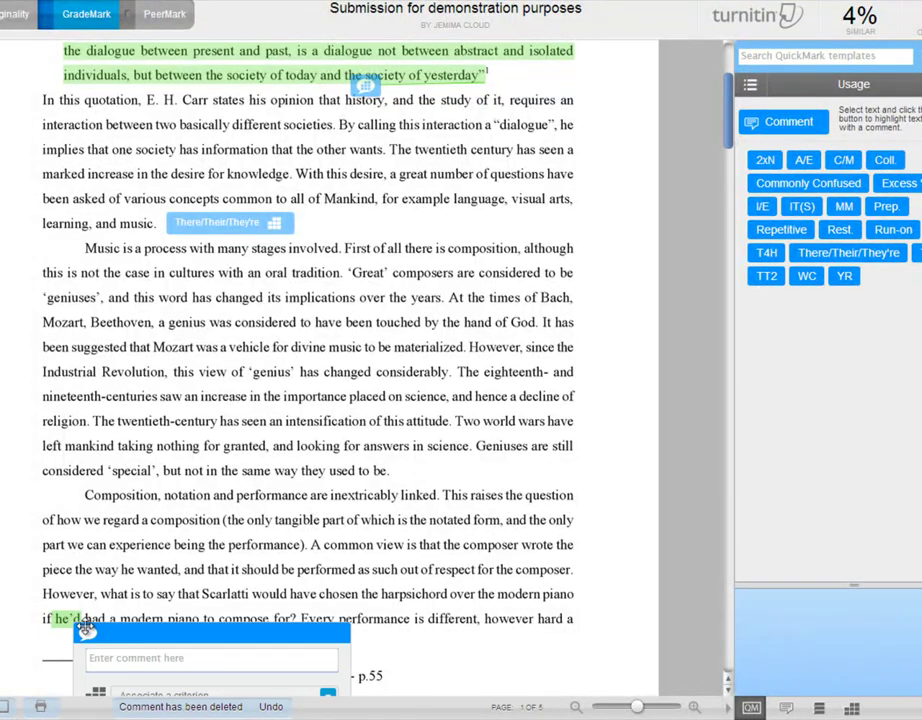
pyautogui.write('Avoid elisions--write out the two ')
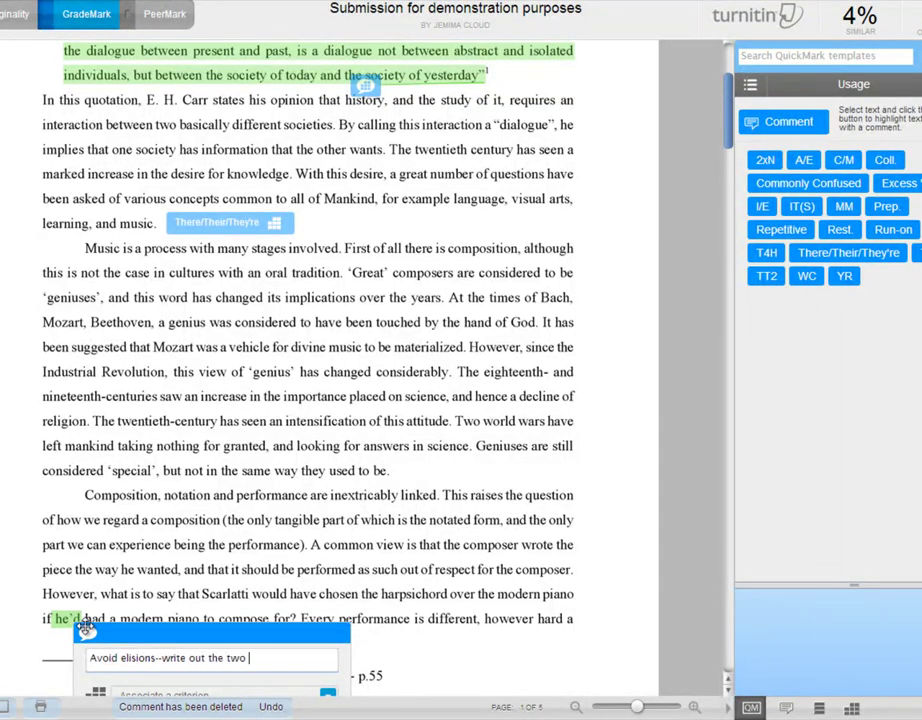
pyautogui.write('words.')
pyautogui.scroll(-4, 728, 140)
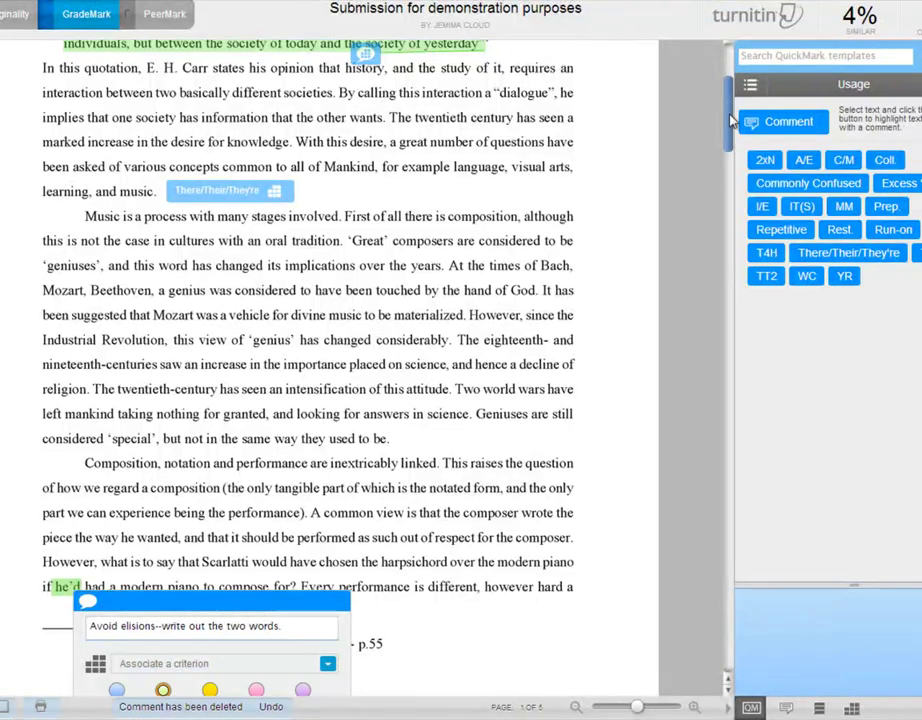
# Step: Save that comment as a new QuickMark titled 'Avoid elisions!' in the Commonly Used set
pyautogui.moveTo(728, 140); pyautogui.dragTo(728, 145)
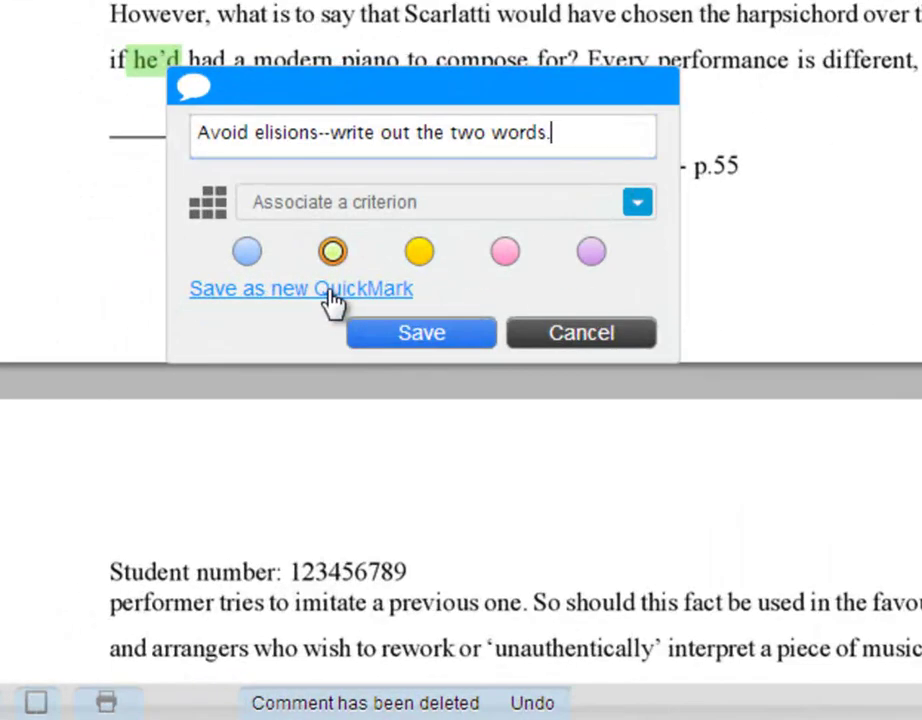
pyautogui.click(330, 300)
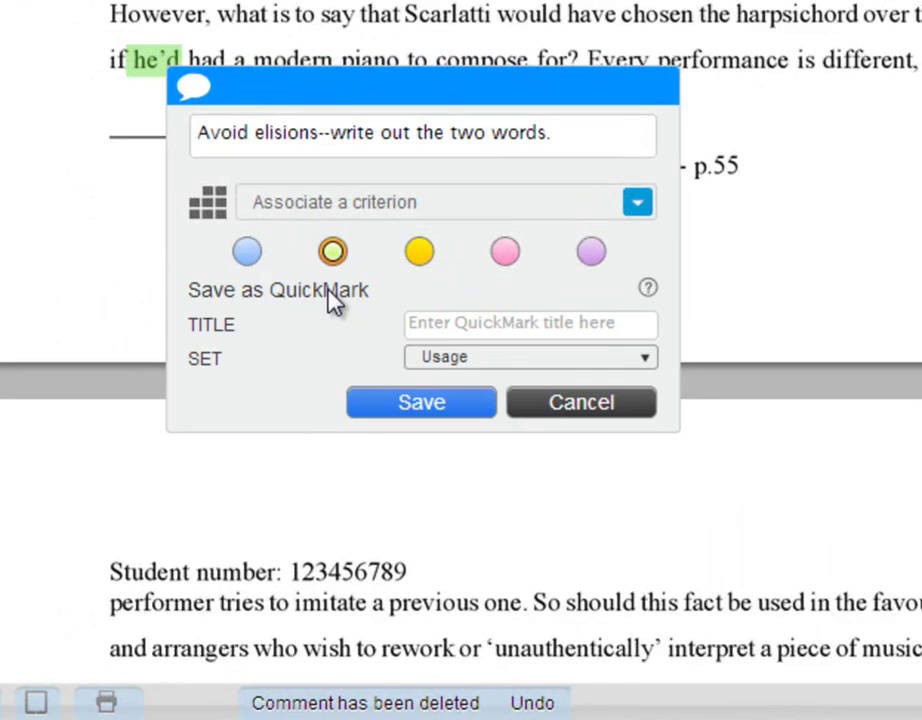
pyautogui.click(467, 321)
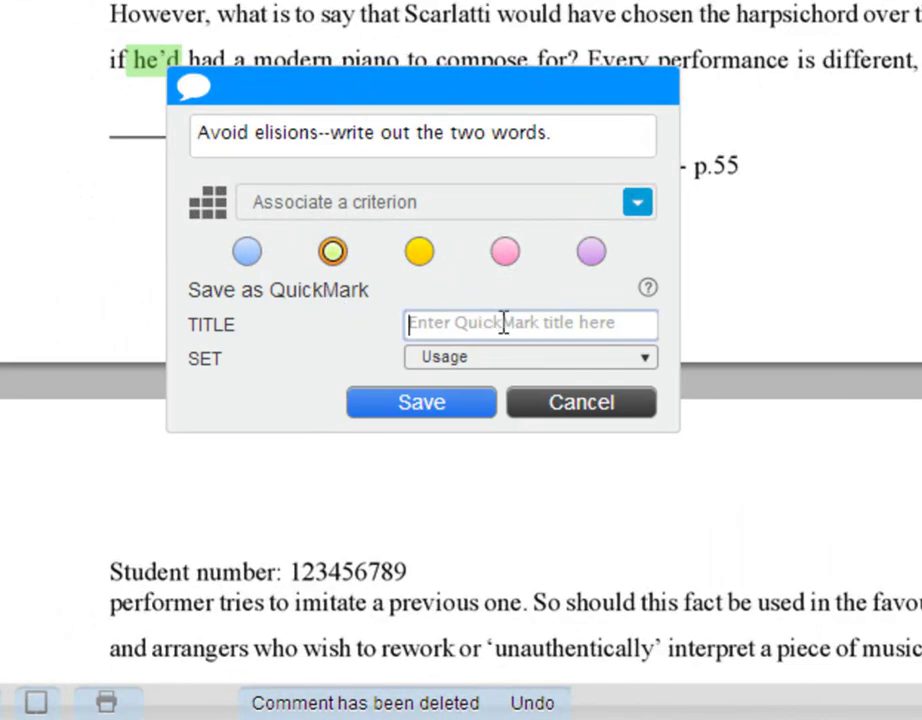
pyautogui.write('Avoid elisions!')
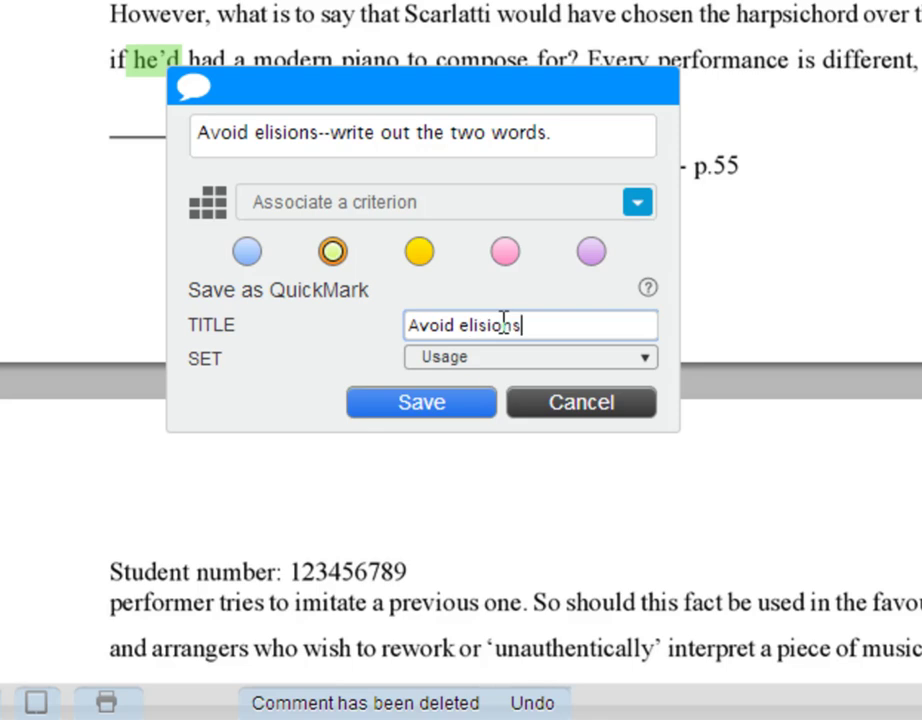
pyautogui.click(537, 360)
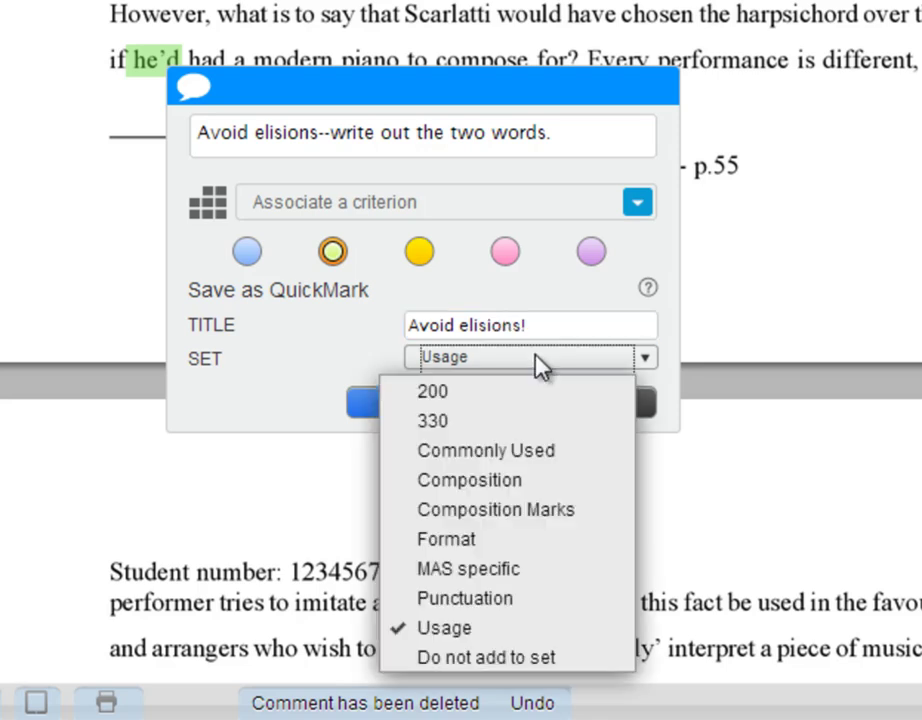
pyautogui.click(485, 455)
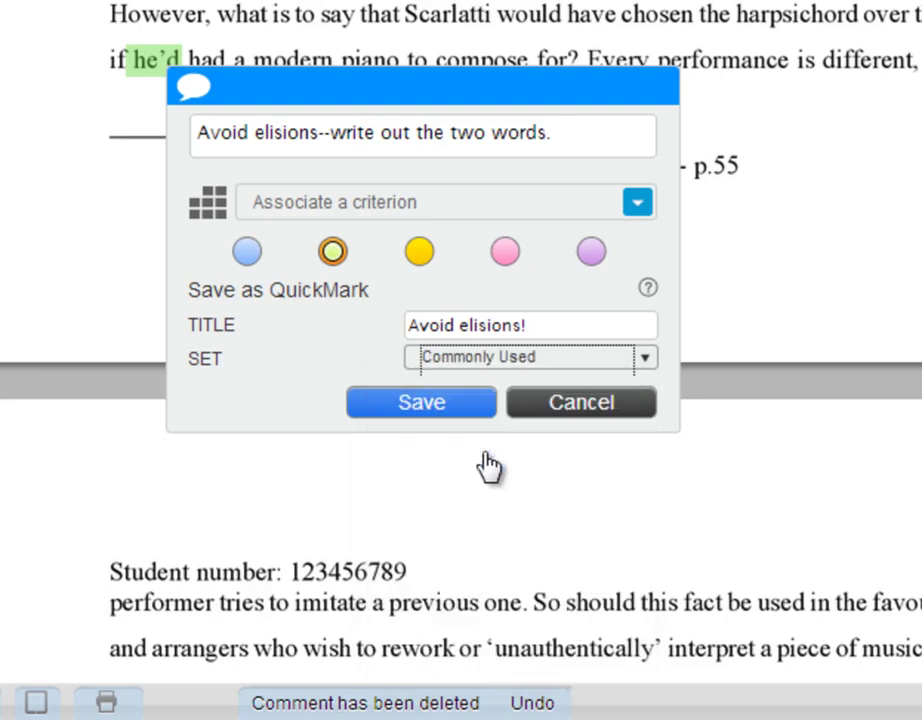
pyautogui.click(428, 410)
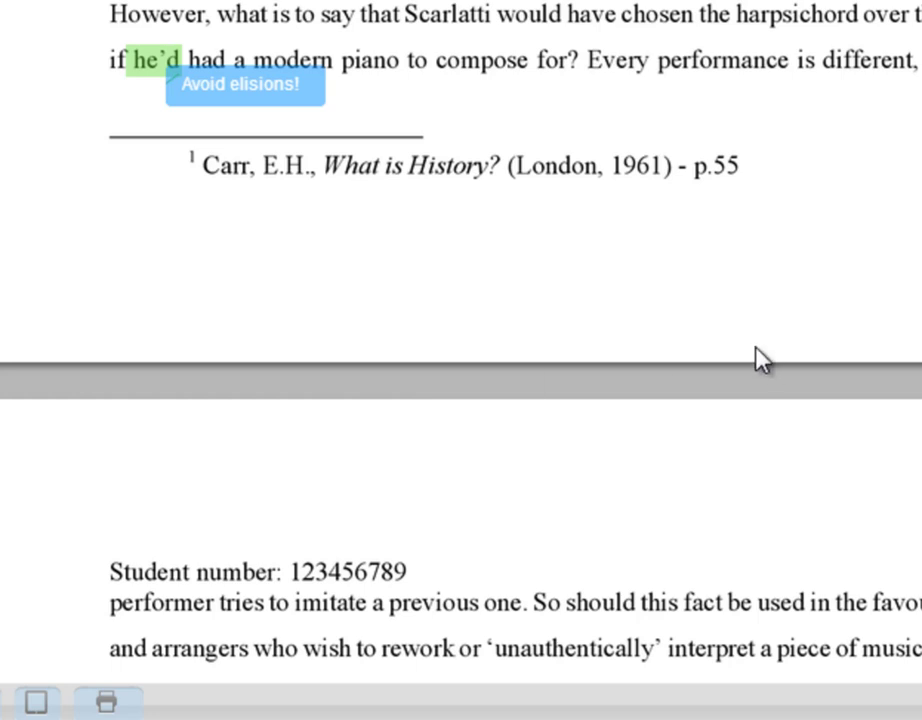
# Step: Link the Avoid elisions! comment on he'd to the Writing criterion
pyautogui.click(240, 85)
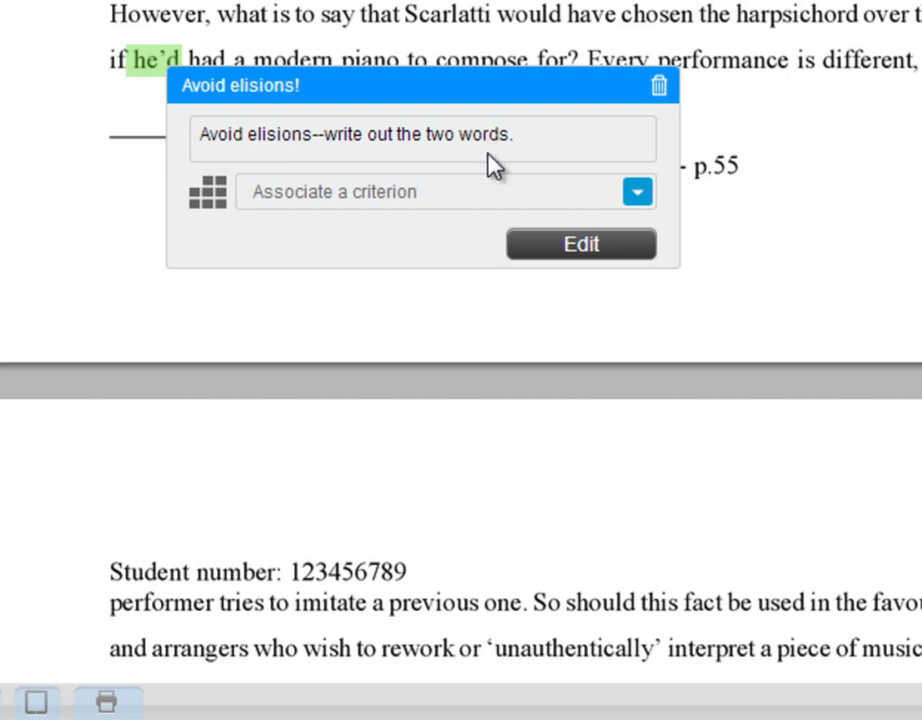
pyautogui.click(436, 196)
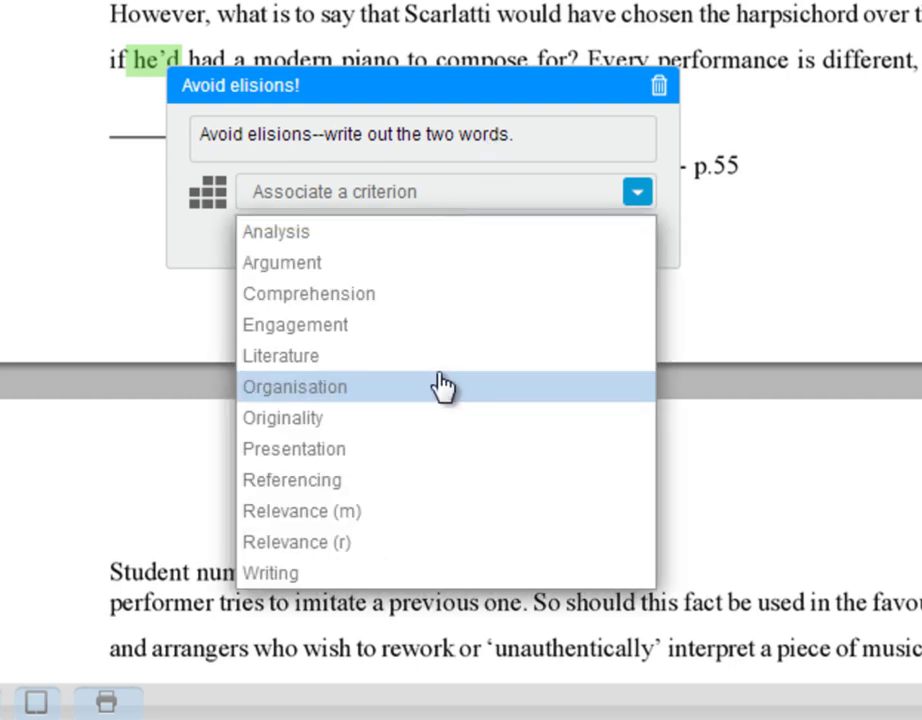
pyautogui.click(318, 576)
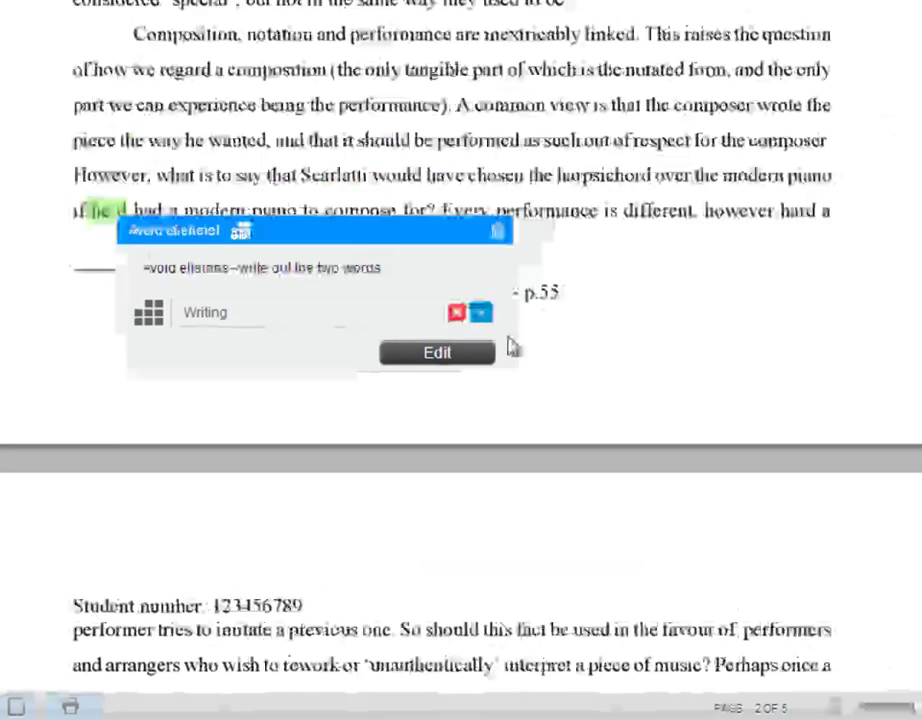
pyautogui.click(690, 250)
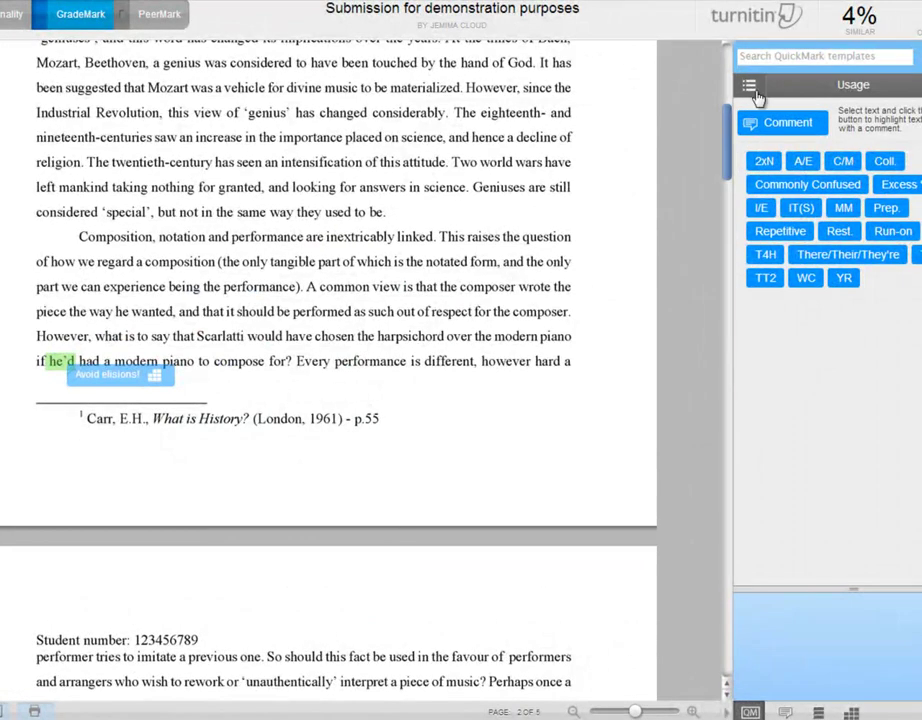
# Step: Switch to the Commonly Used set and drag the Avoid elisions! QuickMark onto he'd
pyautogui.click(751, 88)
pyautogui.click(758, 145)
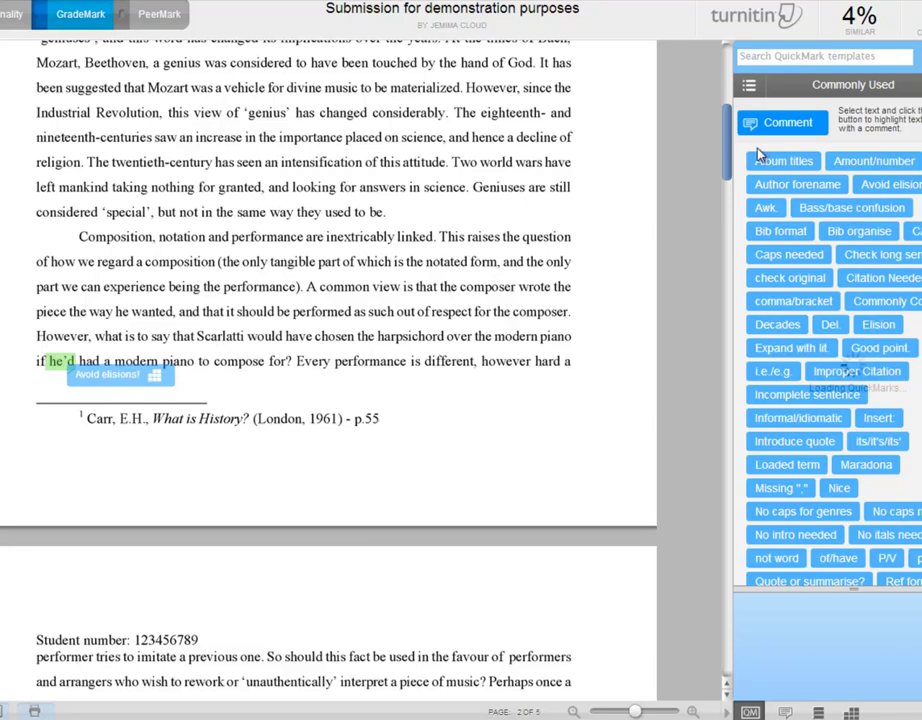
pyautogui.scroll(-2, 765, 330)
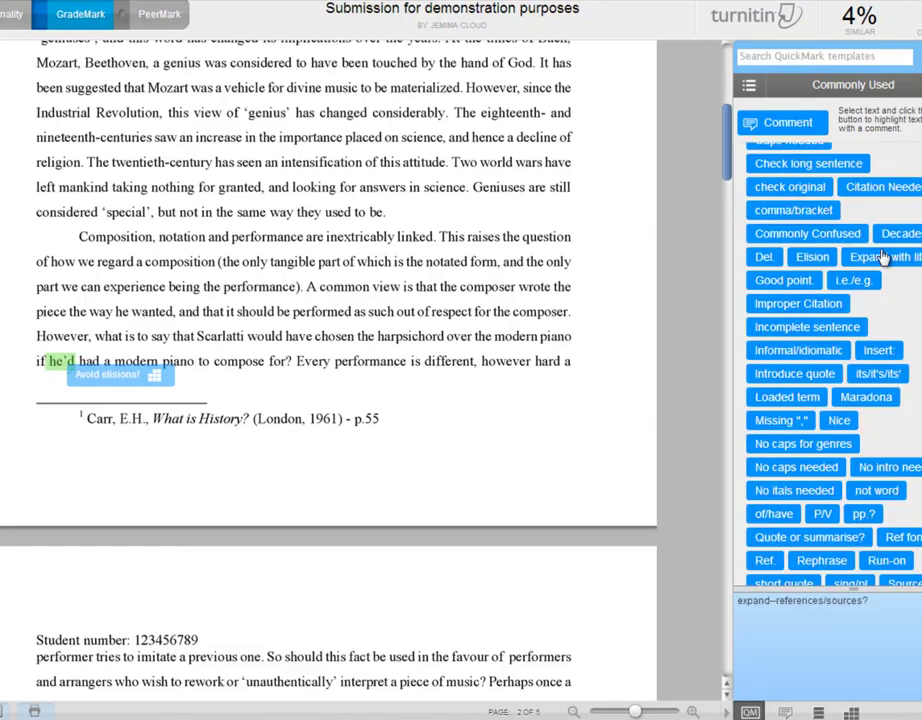
pyautogui.scroll(3, 879, 265)
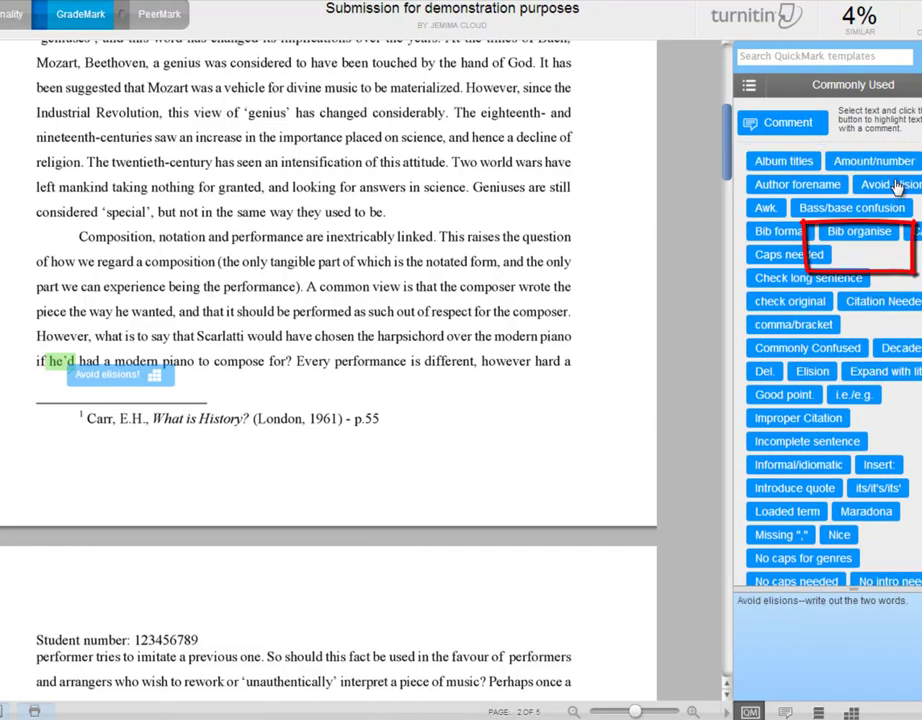
pyautogui.moveTo(861, 192)
pyautogui.mouseDown()
pyautogui.moveTo(156, 449)
pyautogui.moveTo(86, 407)
pyautogui.moveTo(235, 400)
pyautogui.mouseUp()
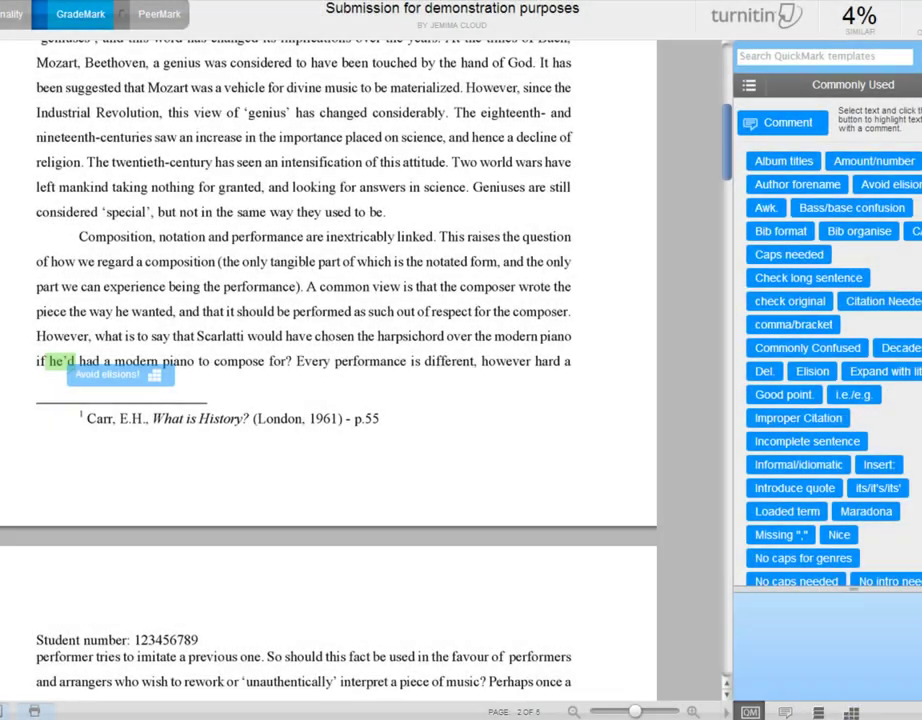
# Step: Open the Standard BA Essay (correct) rubric scorecard and look through its criteria
pyautogui.click(851, 712)
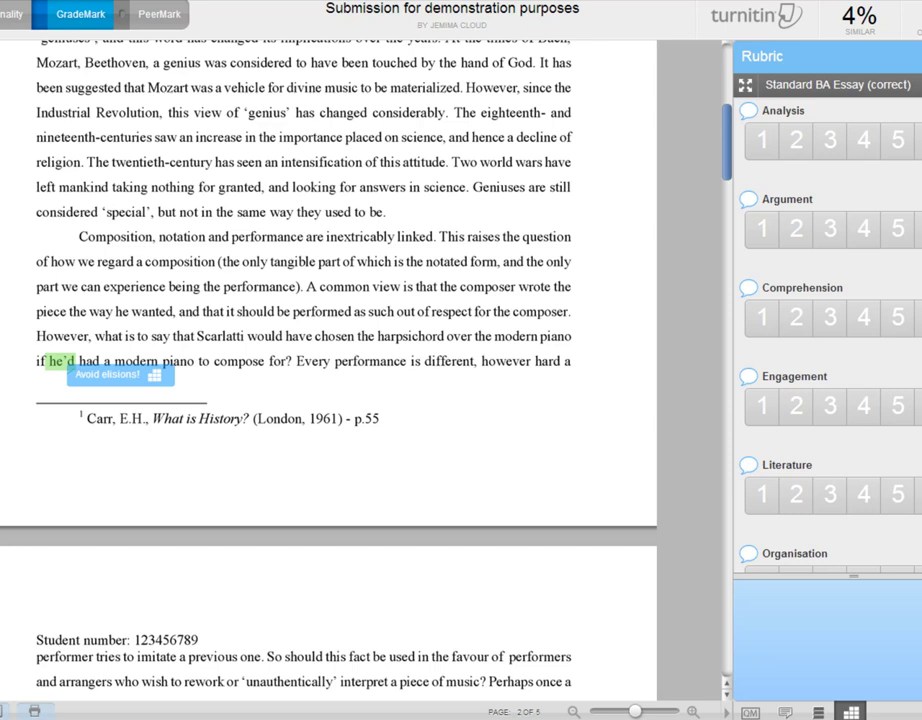
pyautogui.scroll(-10, 830, 300)
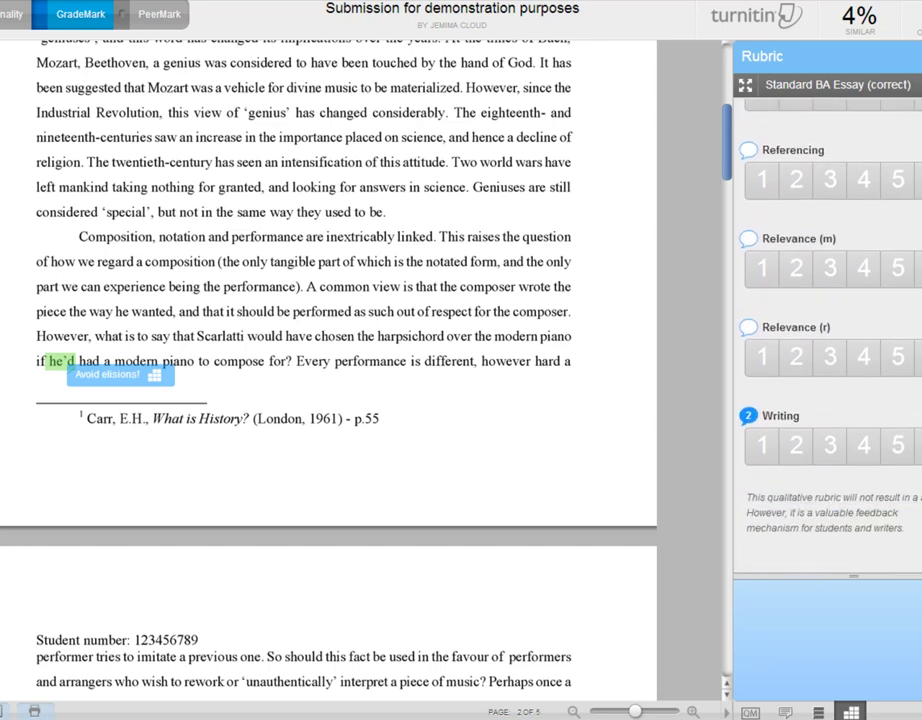
pyautogui.scroll(10, 830, 300)
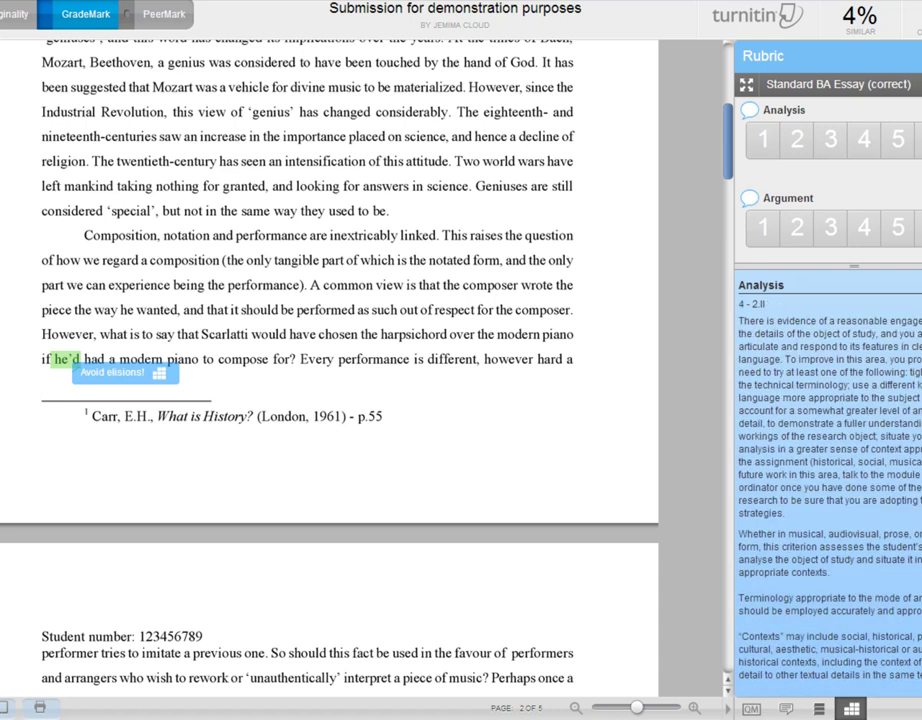
# Step: Score Analysis 4, Argument 5, Comprehension 4, Engagement 3 and Literature 1
pyautogui.click(864, 140)
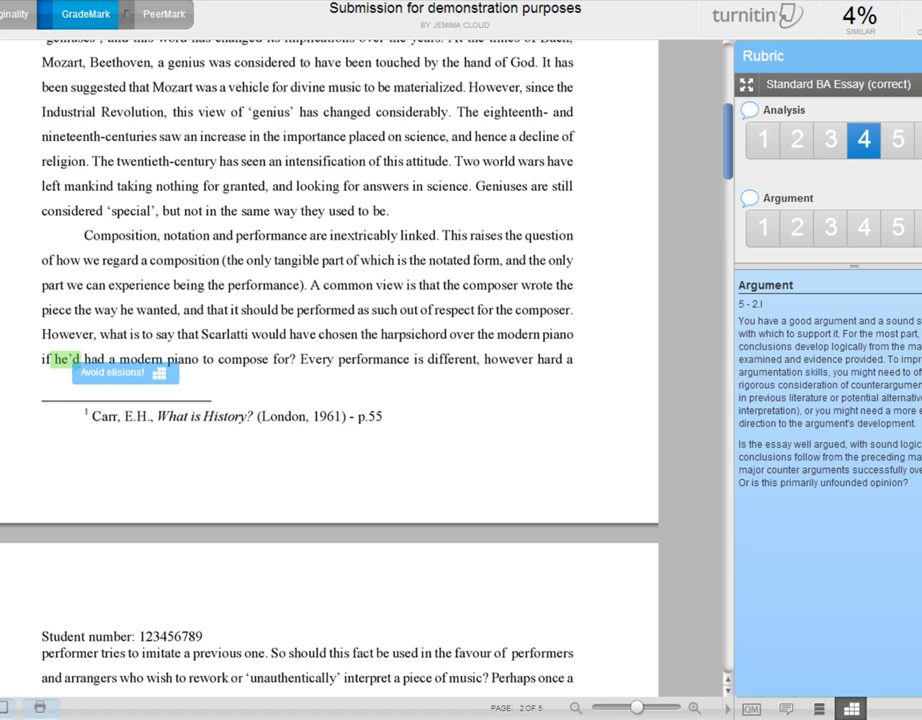
pyautogui.click(897, 227)
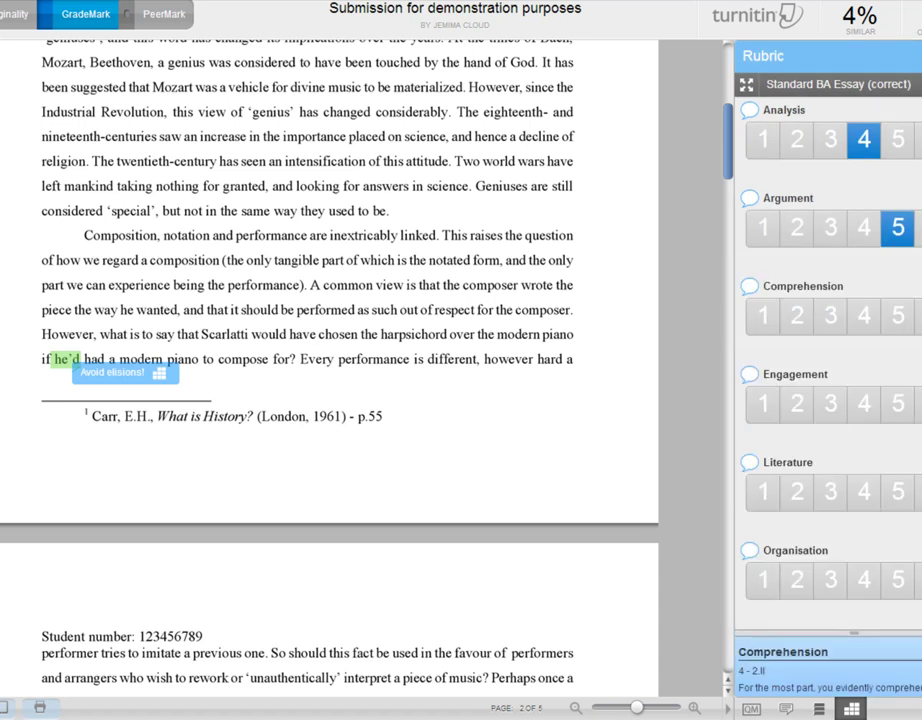
pyautogui.click(864, 315)
pyautogui.moveTo(864, 403)
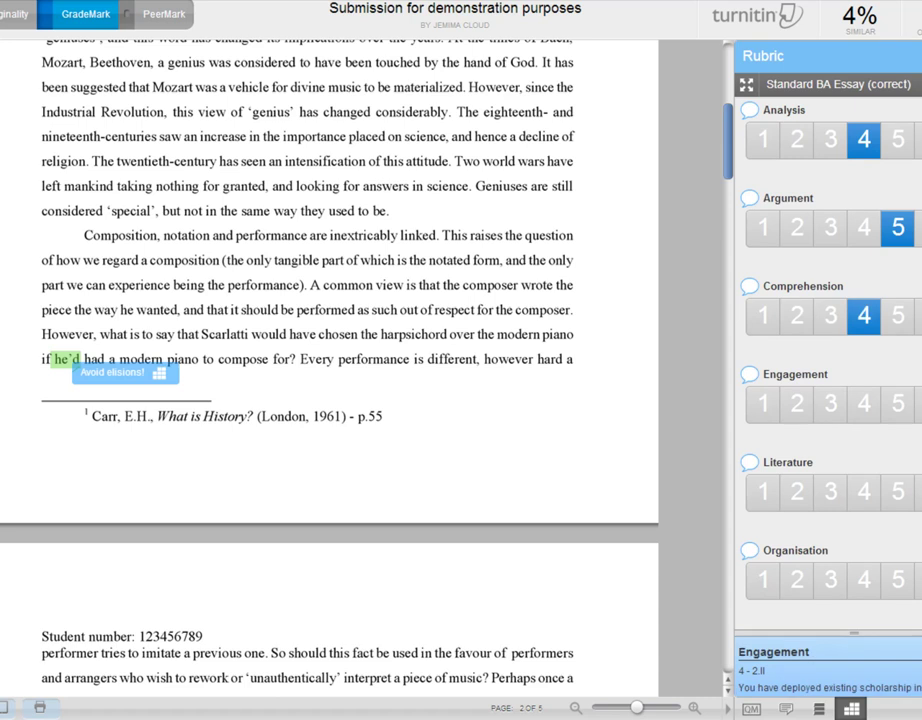
pyautogui.click(830, 403)
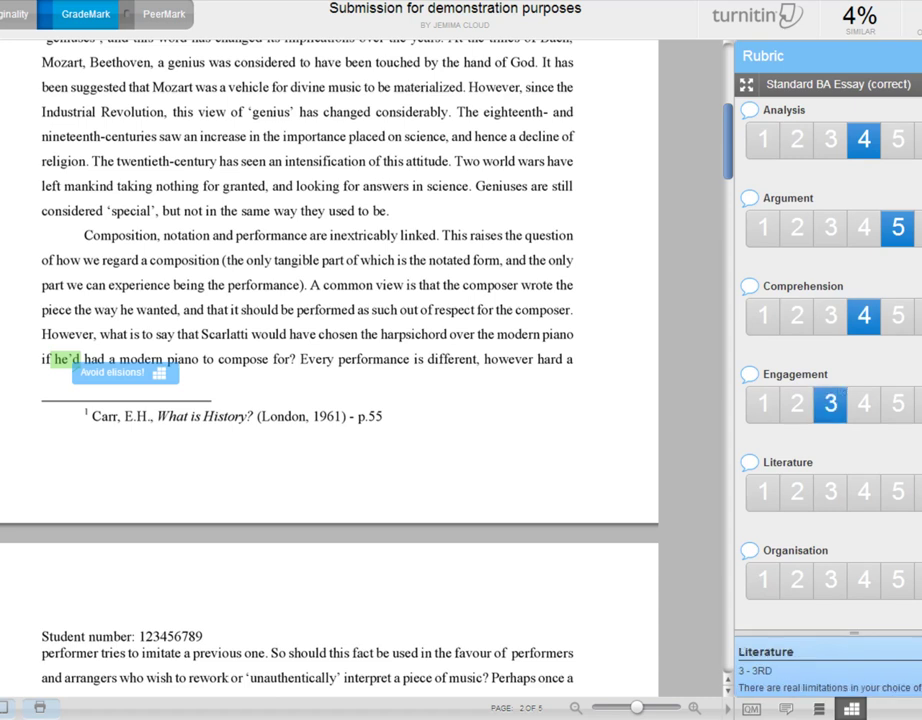
pyautogui.click(763, 491)
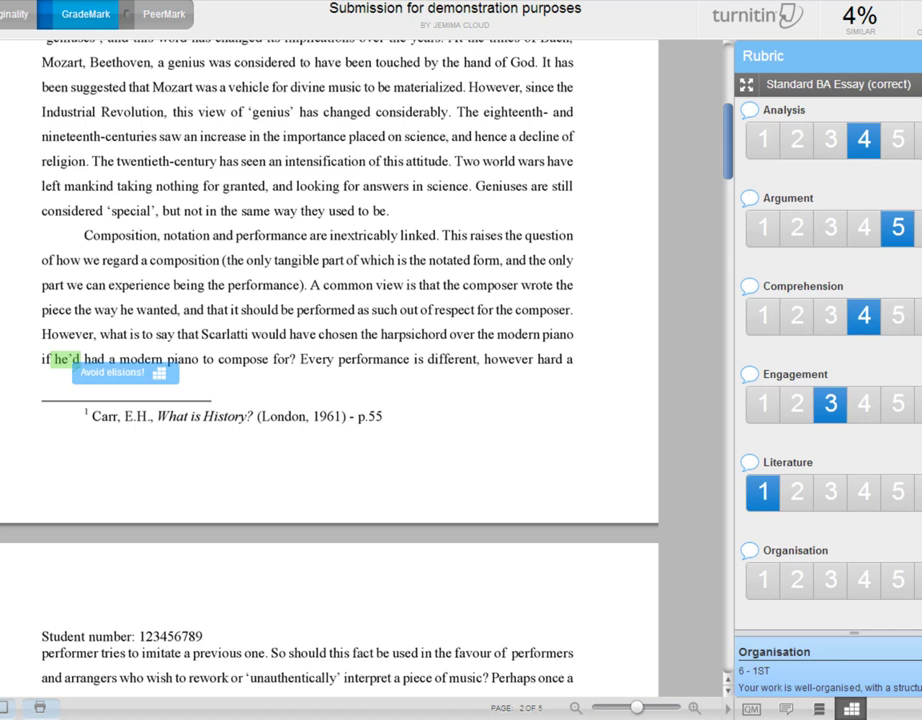
# Step: Score Originality 4, Presentation 5, Referencing 5, Relevance (m) 4, Relevance (r) 4 and Writing 5
pyautogui.scroll(-3, 830, 350)
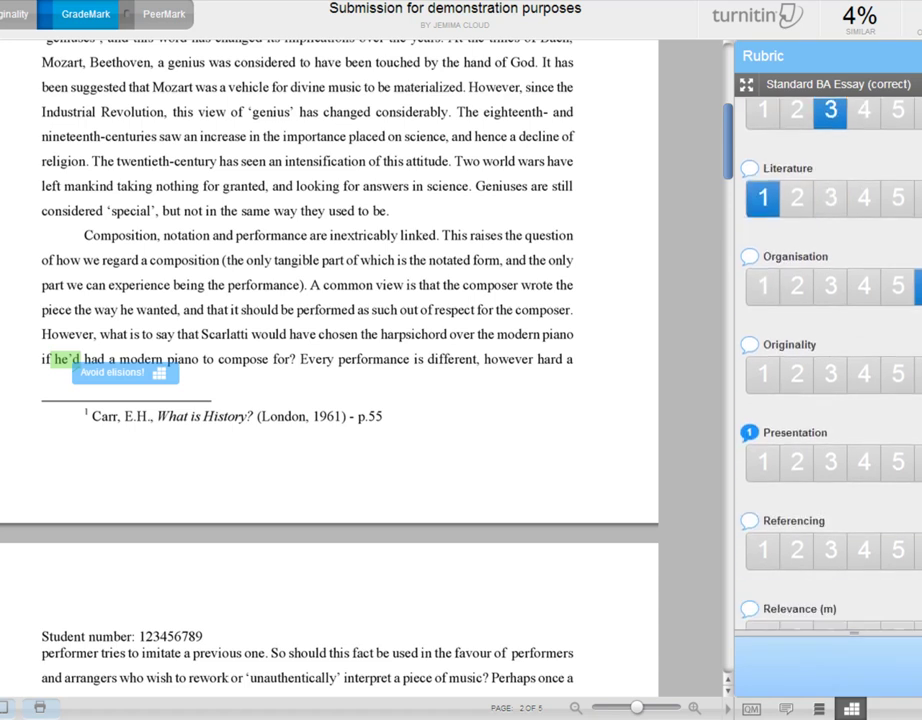
pyautogui.click(864, 373)
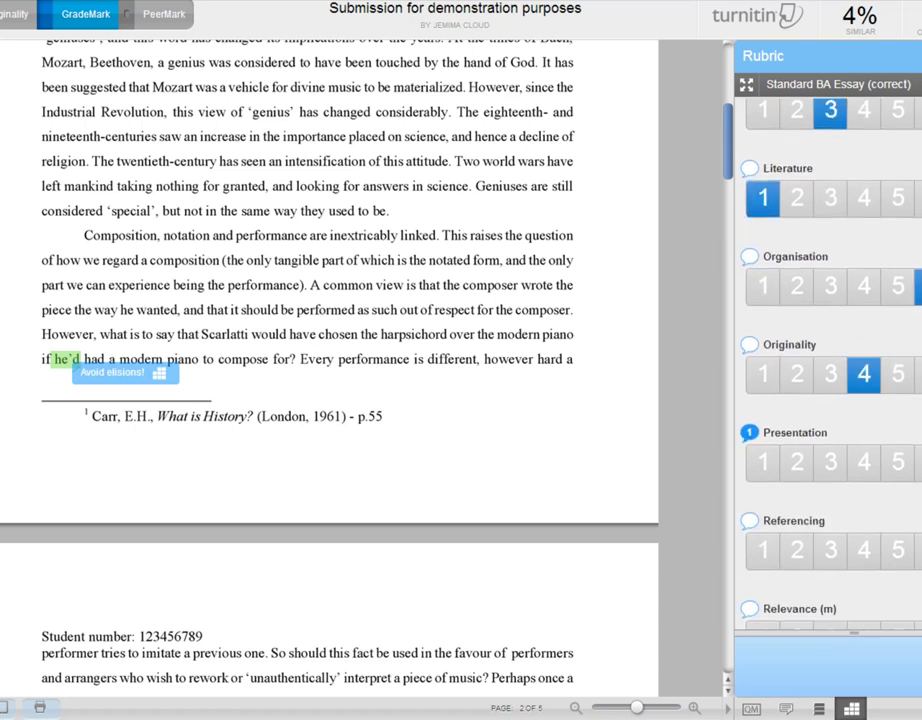
pyautogui.click(897, 461)
pyautogui.click(897, 549)
pyautogui.scroll(-2, 897, 549)
pyautogui.click(864, 452)
pyautogui.click(864, 540)
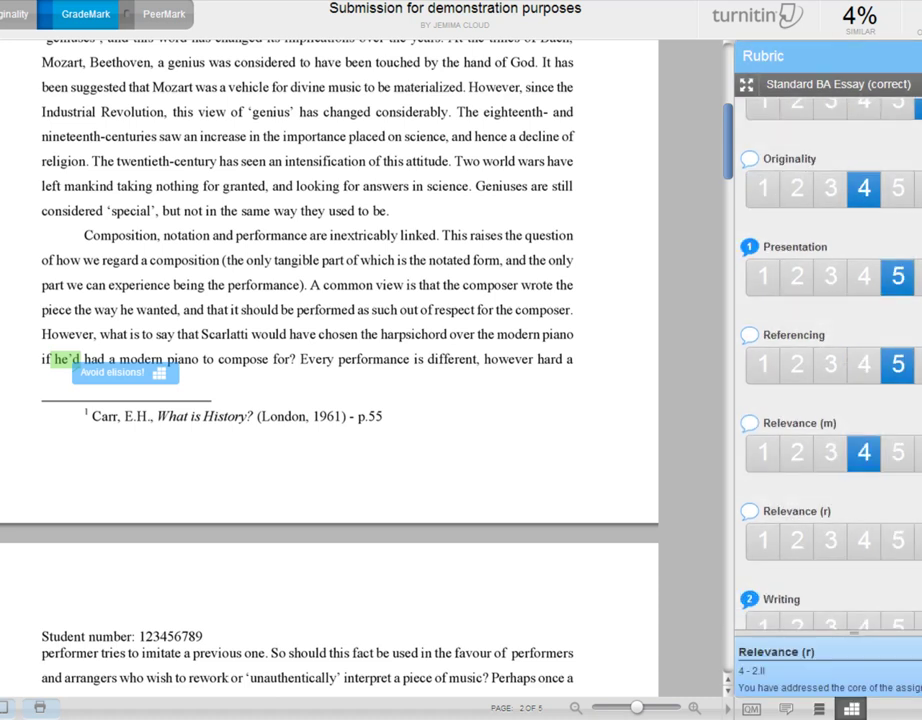
pyautogui.scroll(-2, 864, 540)
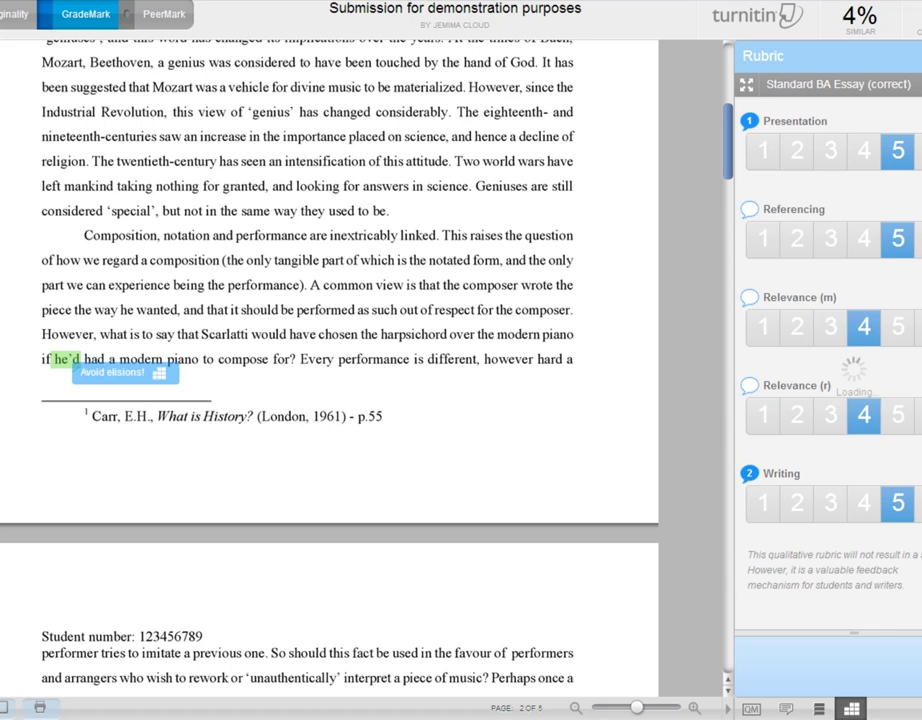
pyautogui.click(897, 502)
pyautogui.scroll(-2, 897, 502)
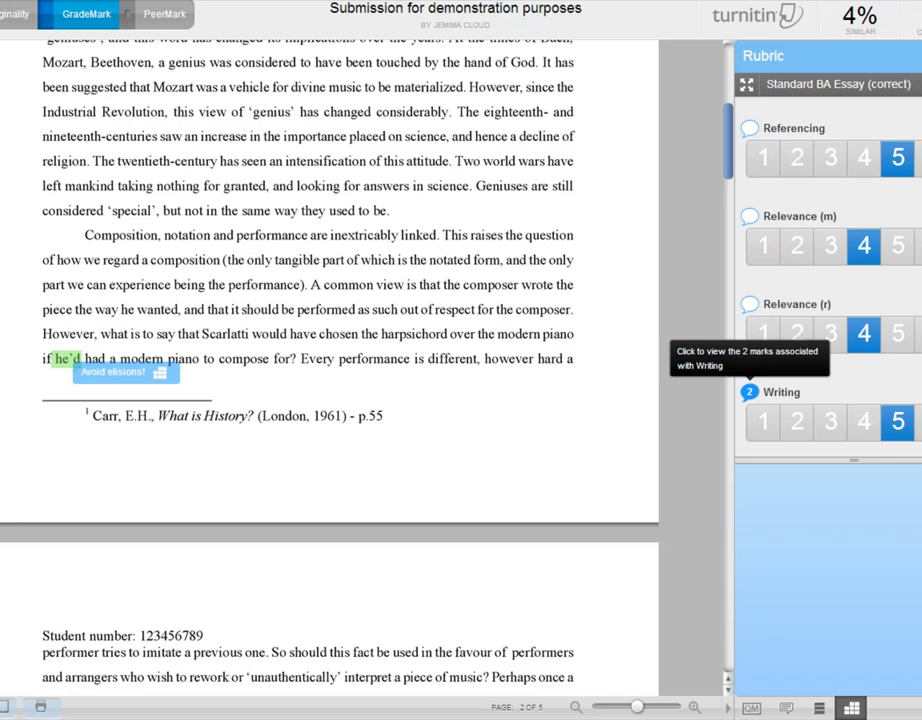
# Step: From the Writing criterion's linked marks, jump to the There/Their/They're mark on page 1
pyautogui.click(749, 392)
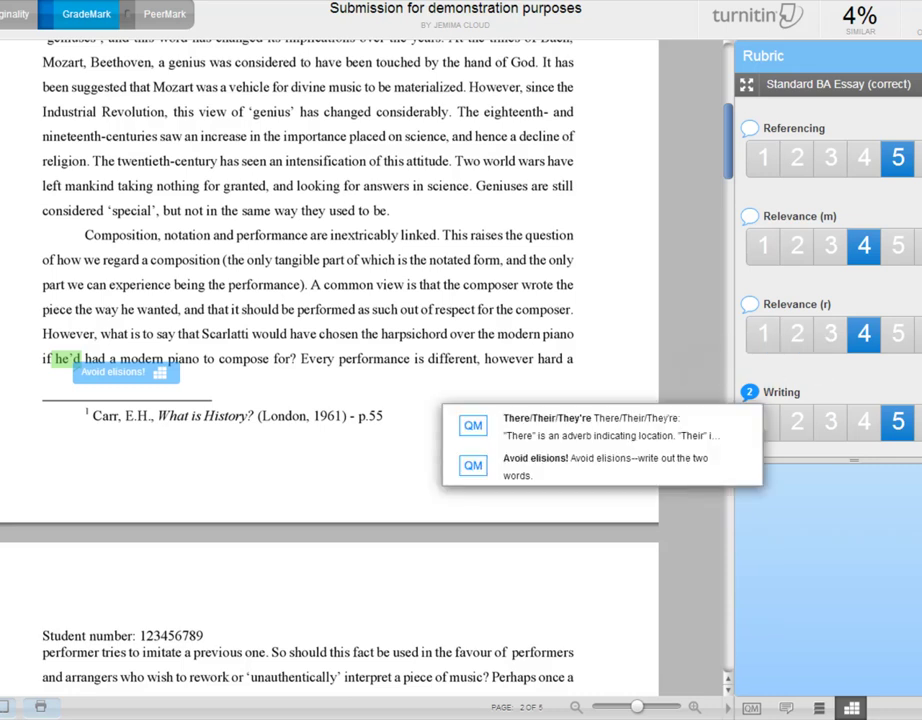
pyautogui.moveTo(600, 426)
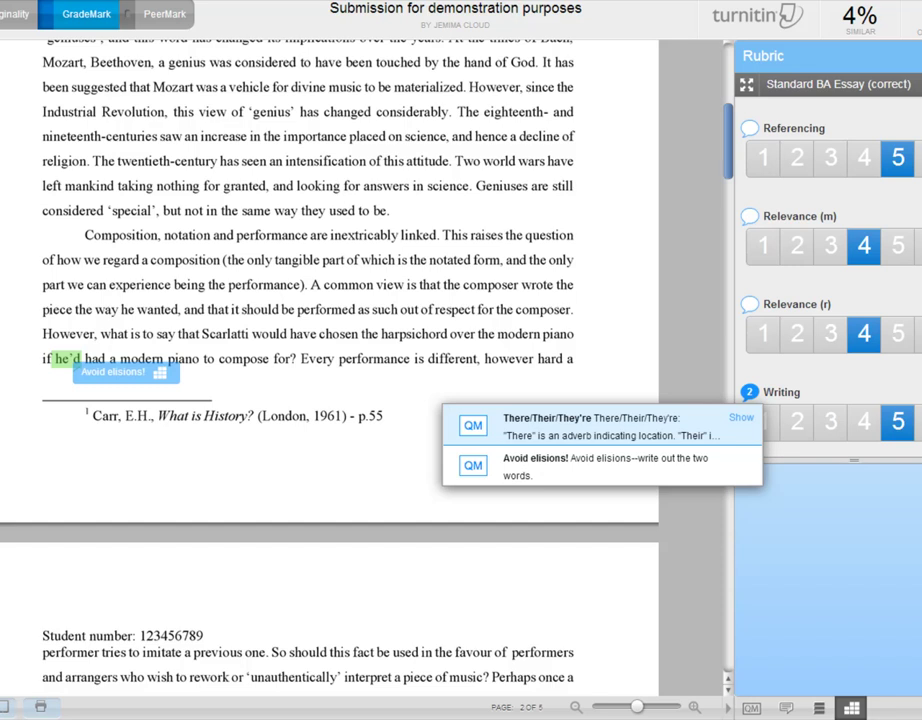
pyautogui.click(600, 426)
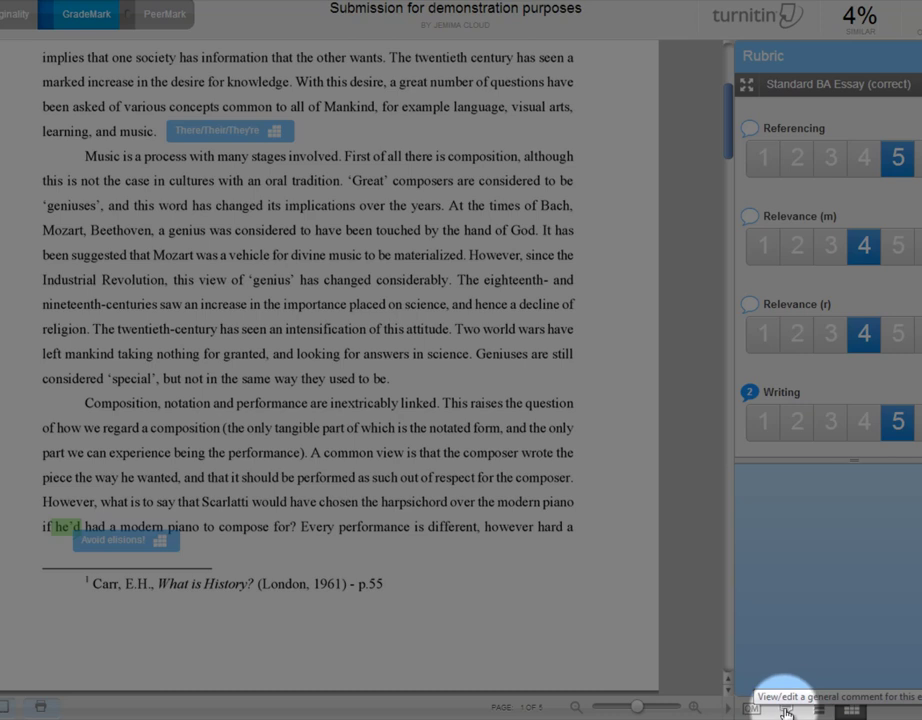
# Step: Save a general text comment reading 'Type in general comments here.'
pyautogui.click(786, 710)
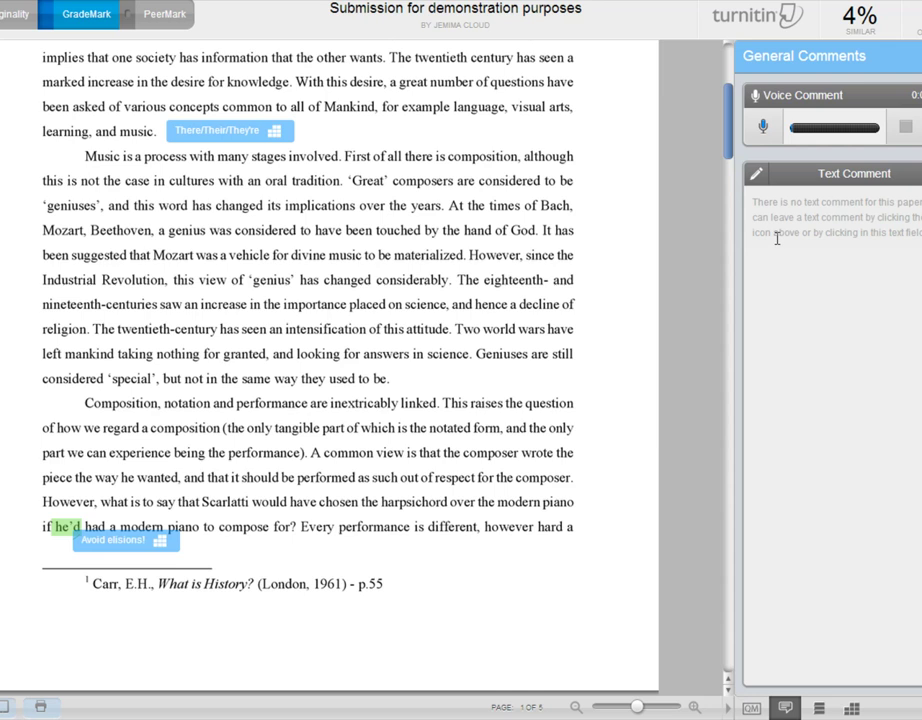
pyautogui.click(781, 207)
pyautogui.write('Type i')
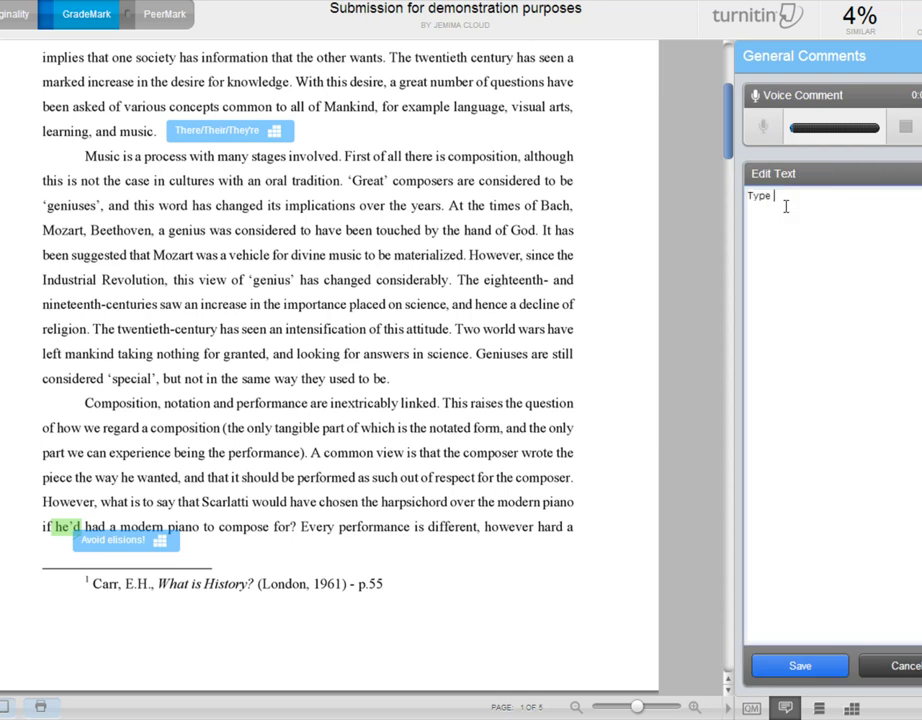
pyautogui.write('n general comments here.')
pyautogui.click(822, 665)
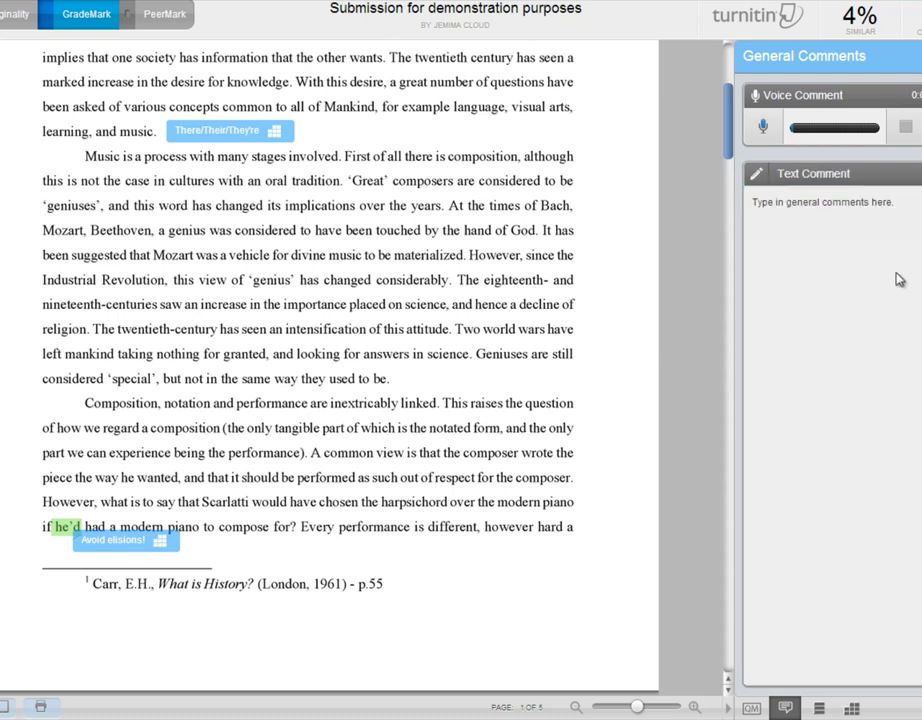
# Step: Extend the general comment with 'Edit', save it, and enter 45 as the grade
pyautogui.click(885, 218)
pyautogui.click(899, 200)
pyautogui.write('Edit')
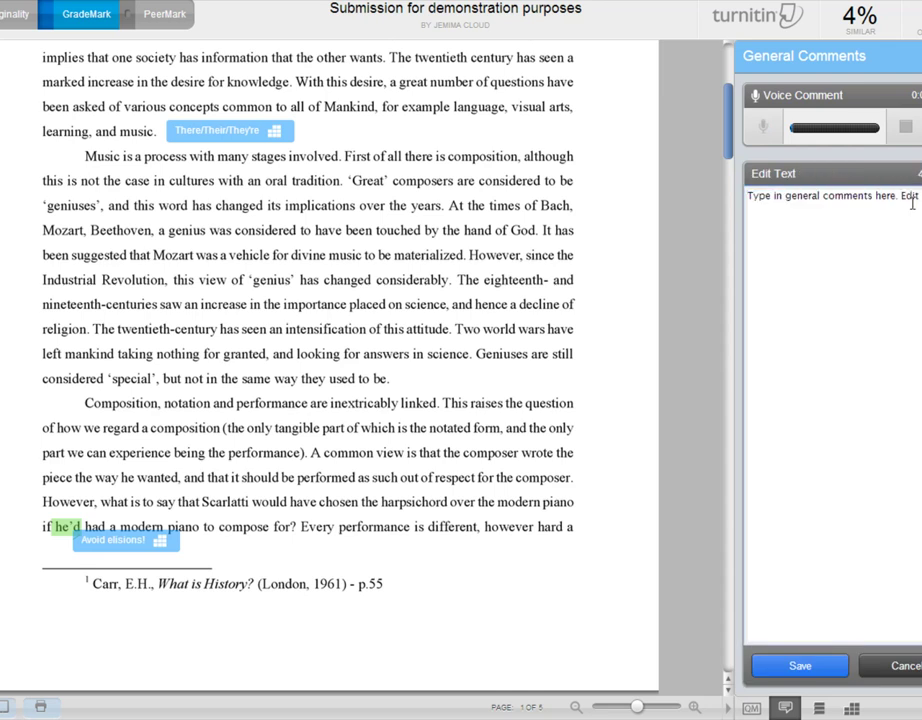
pyautogui.click(796, 662)
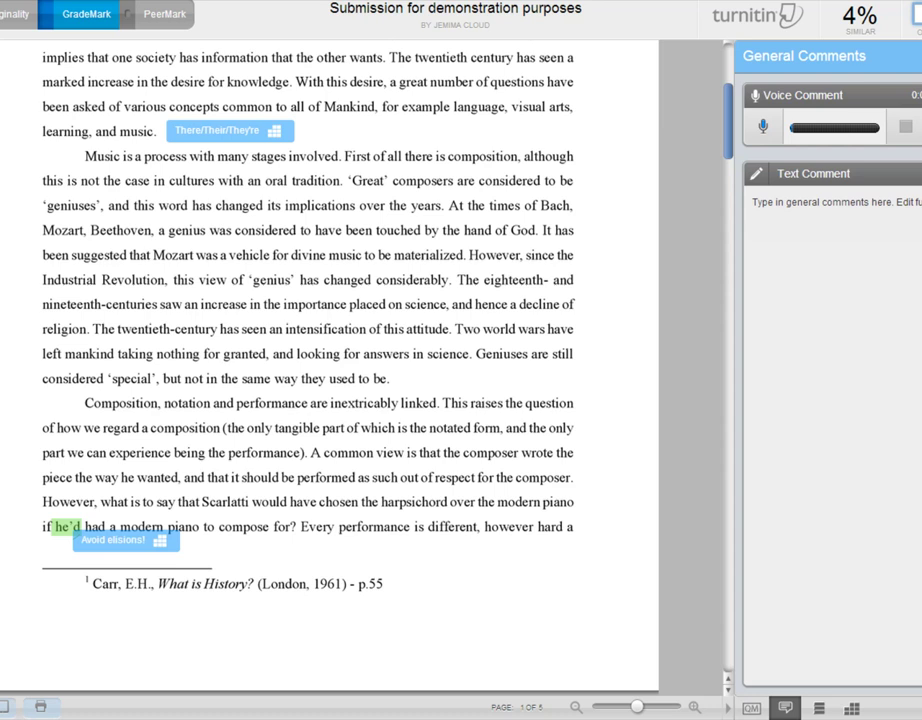
pyautogui.write('45')
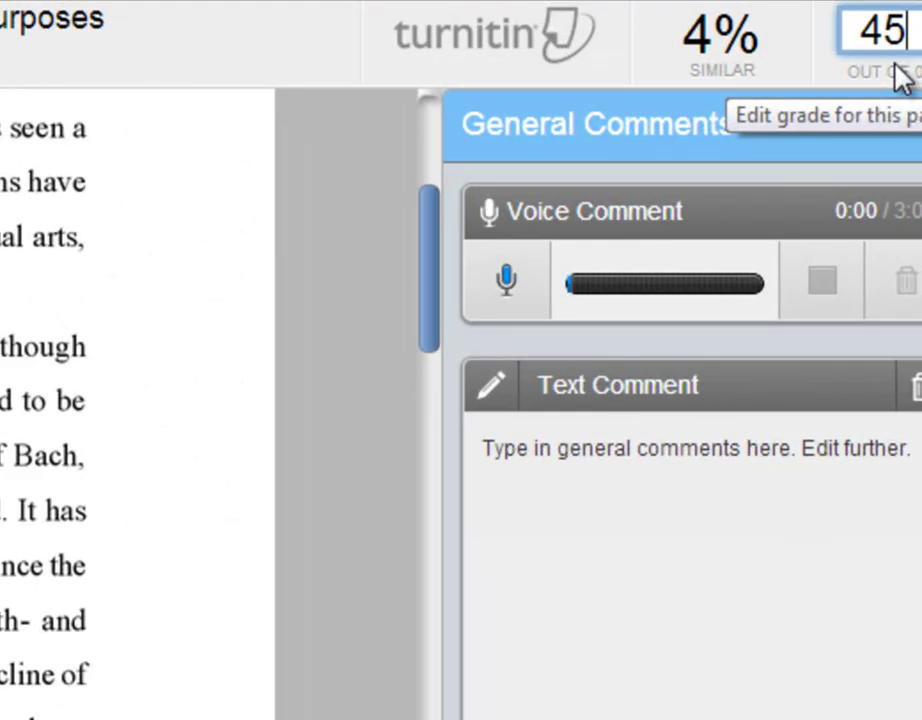
# Step: Commit 45 as the paper's overall grade
pyautogui.press('Return')
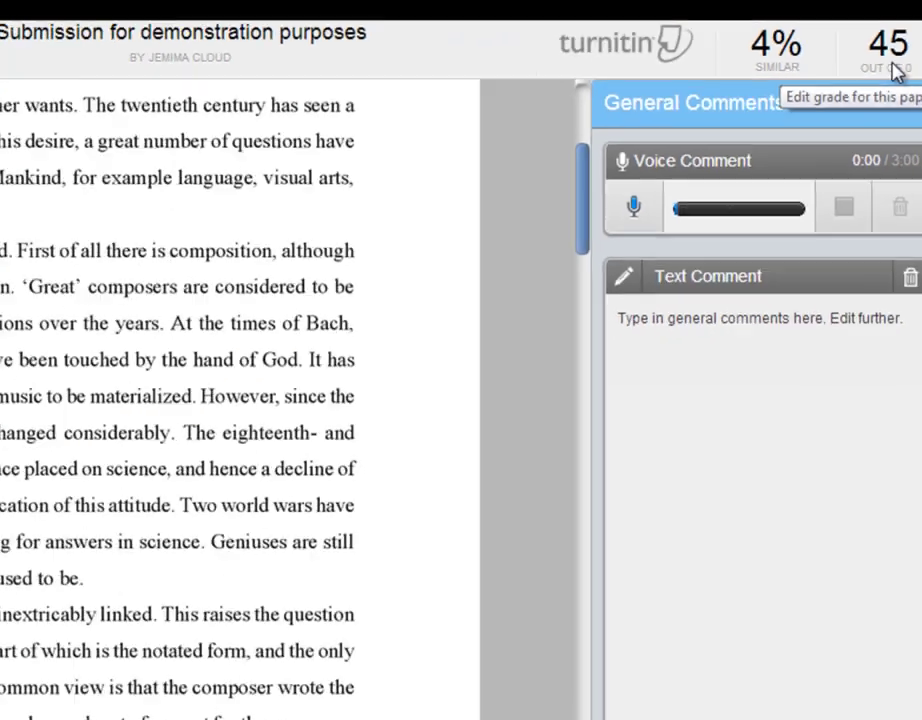